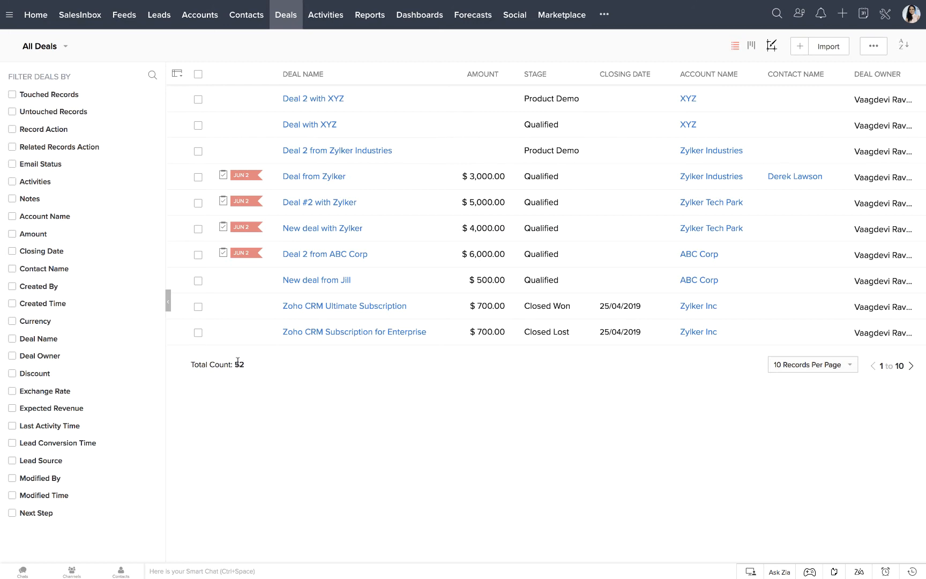
left_click_drag(238, 362, 246, 365)
left_click(300, 392)
Start a new custom view for deals and name it Product Demo View.
left_click(45, 47)
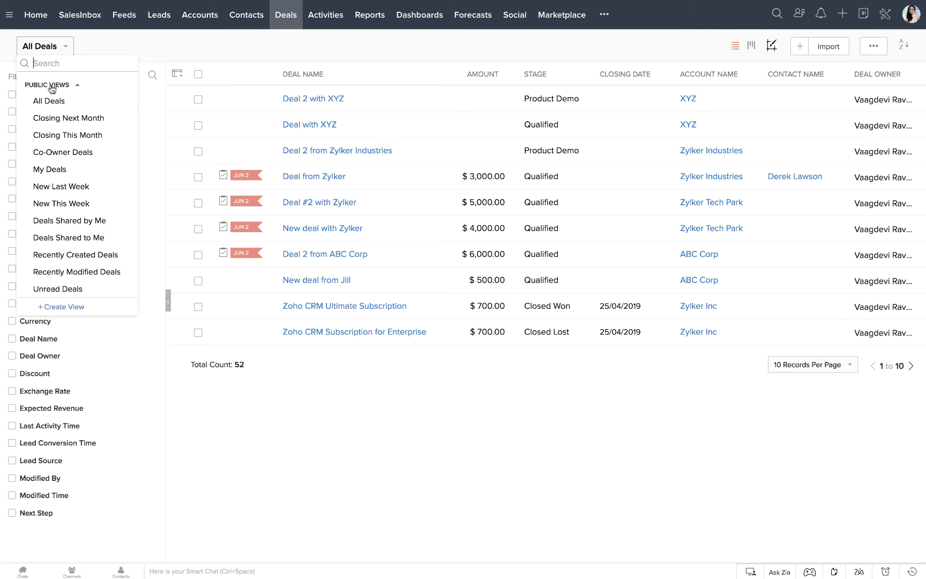
left_click(63, 308)
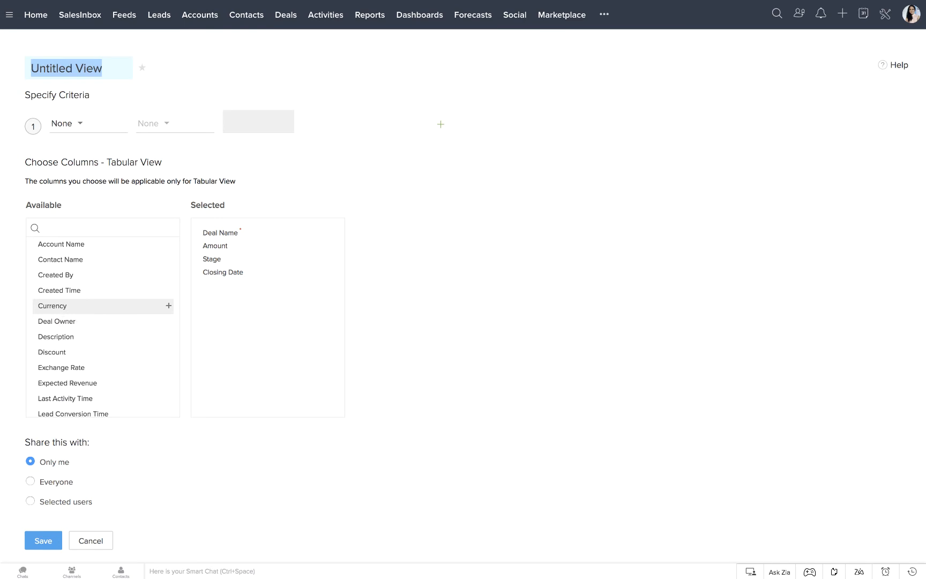
type("Producr")
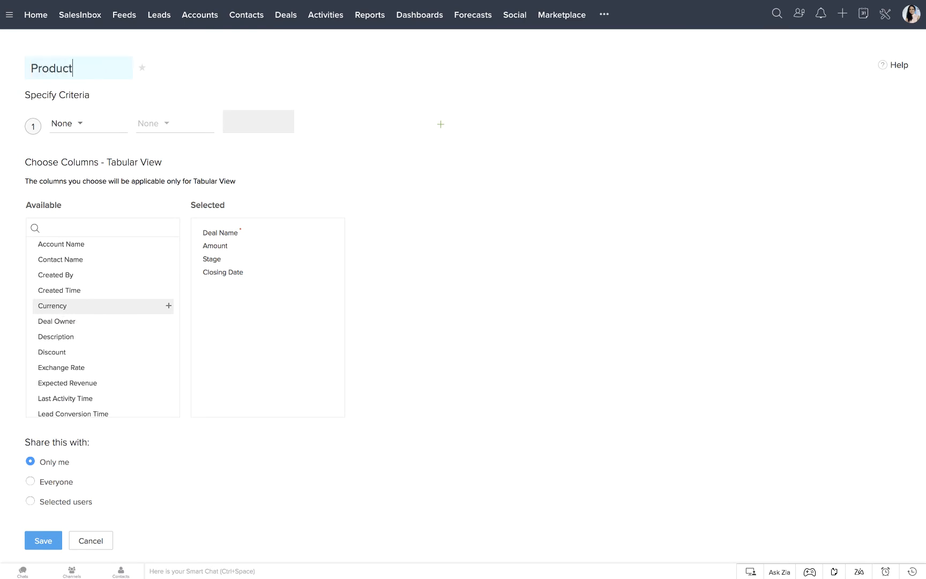
type(" Demo View")
Set the view's criterion to Stage is Product Demo and save the view.
left_click(69, 129)
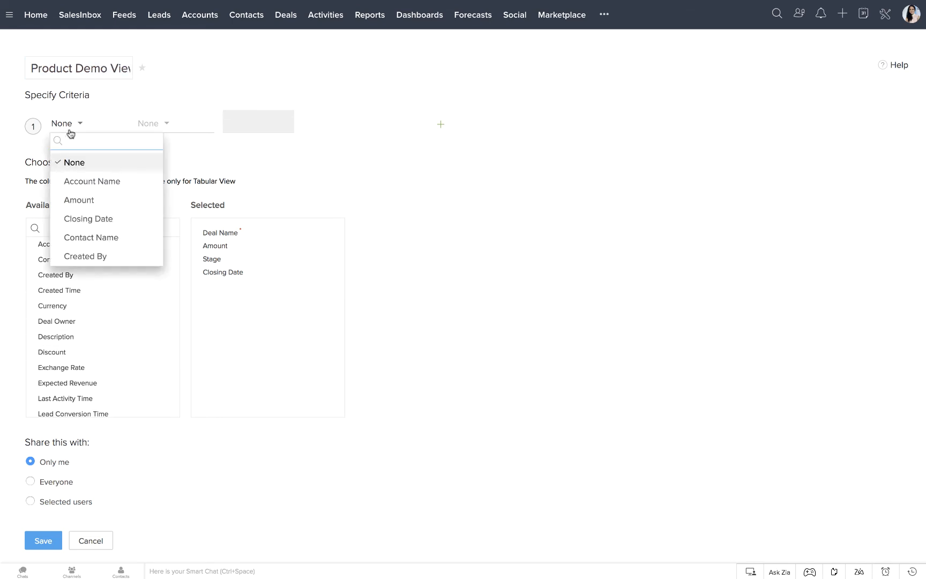
type("sta")
left_click(74, 162)
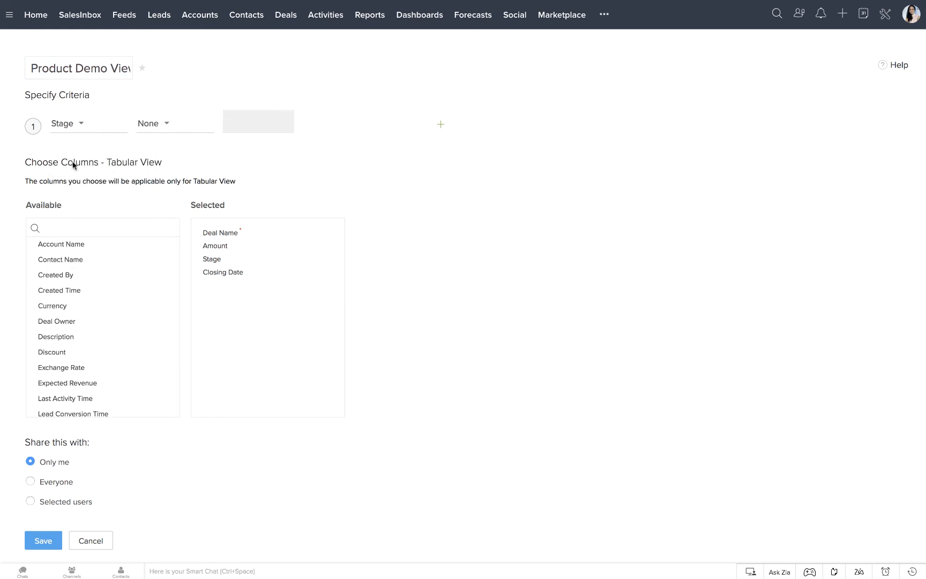
left_click(159, 124)
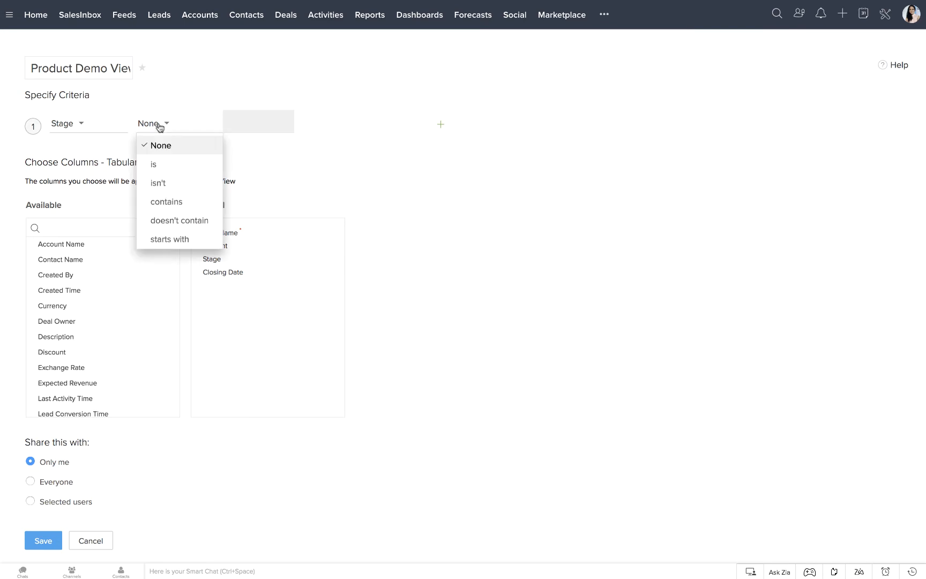
left_click(167, 163)
left_click(240, 121)
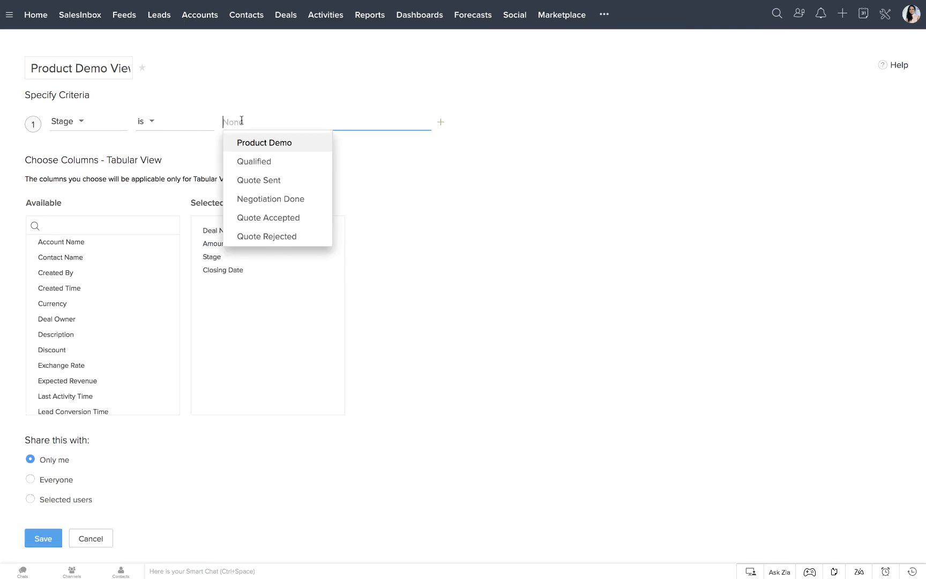
left_click(260, 142)
left_click(481, 257)
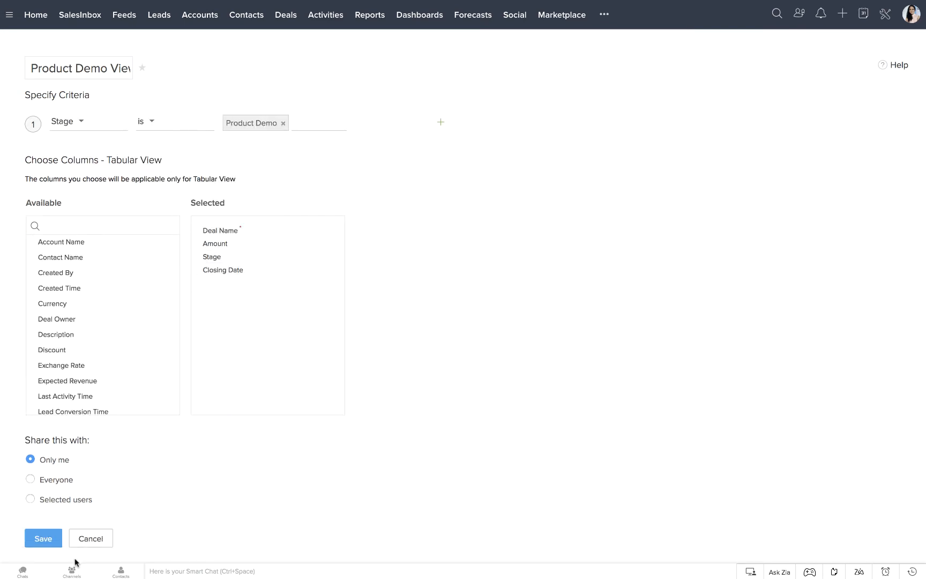
left_click(43, 540)
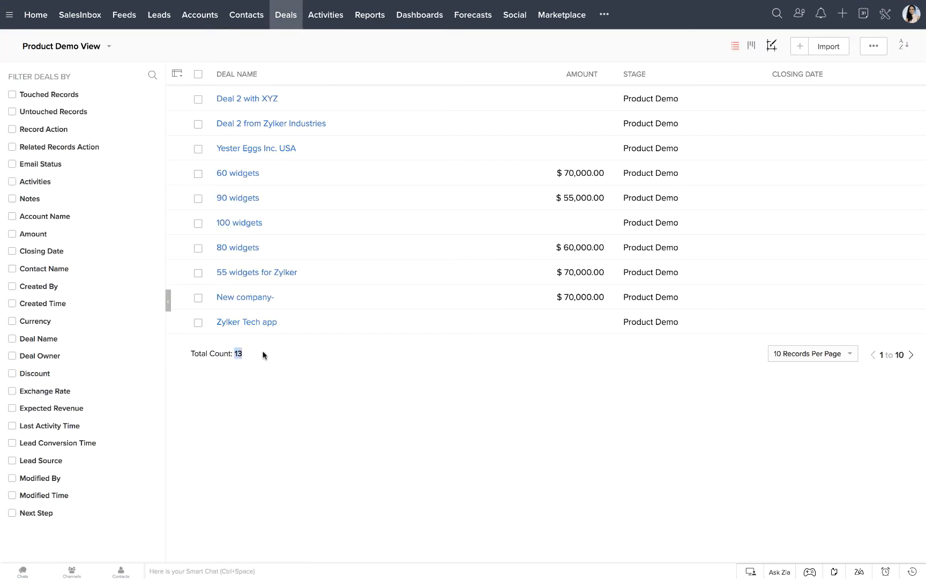
Start another custom deals view and name it Closed Won View.
left_click(71, 47)
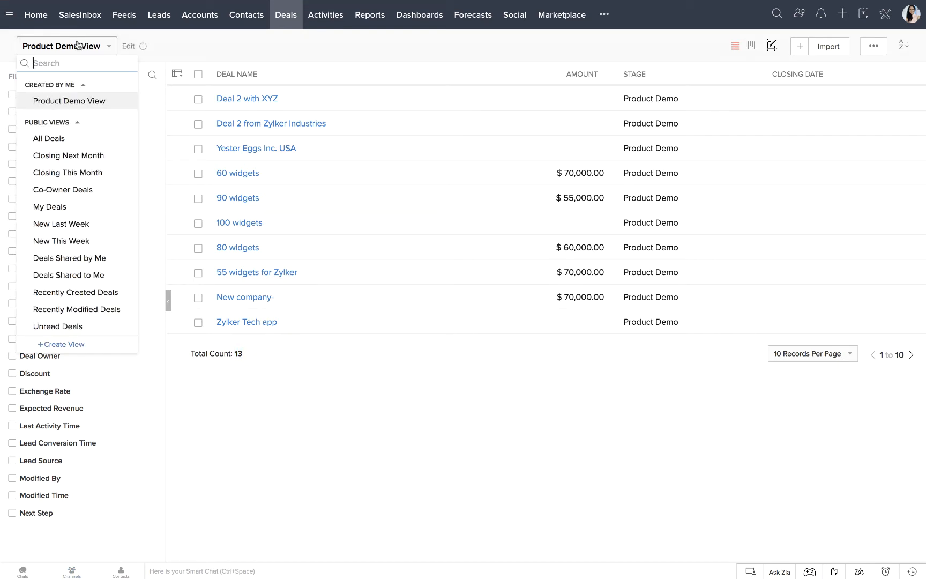
left_click(75, 345)
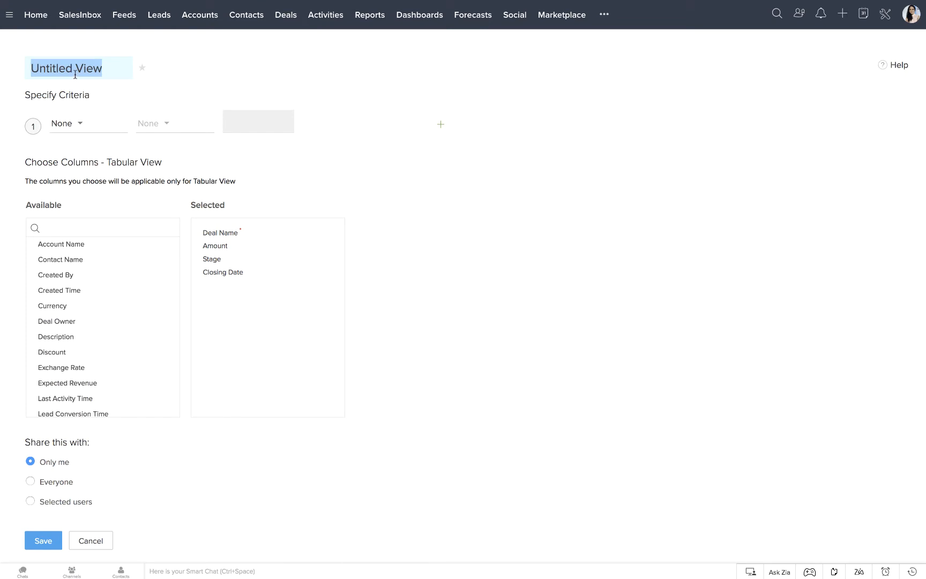
type("Closed Won ")
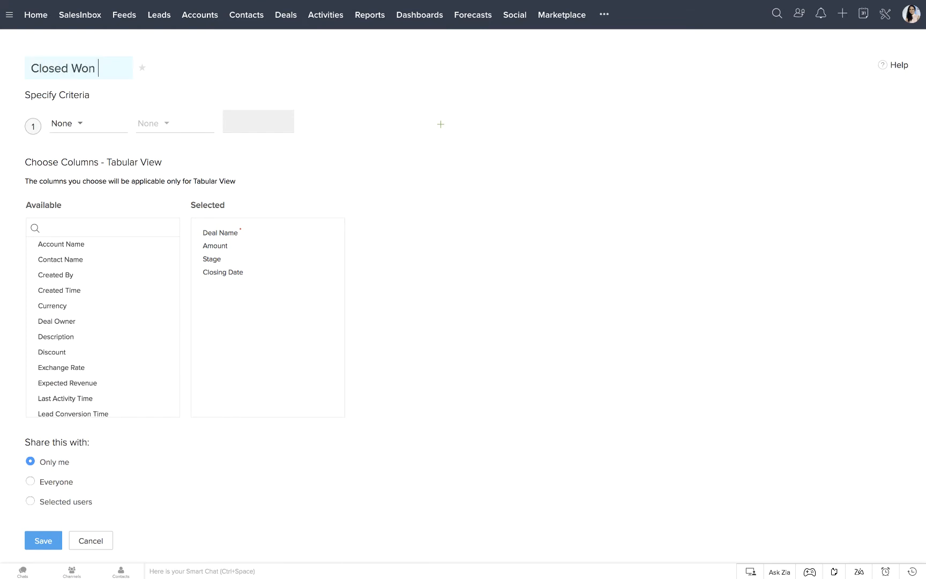
type("View")
Filter the new view by Stage is Closed Won and save it.
left_click(72, 123)
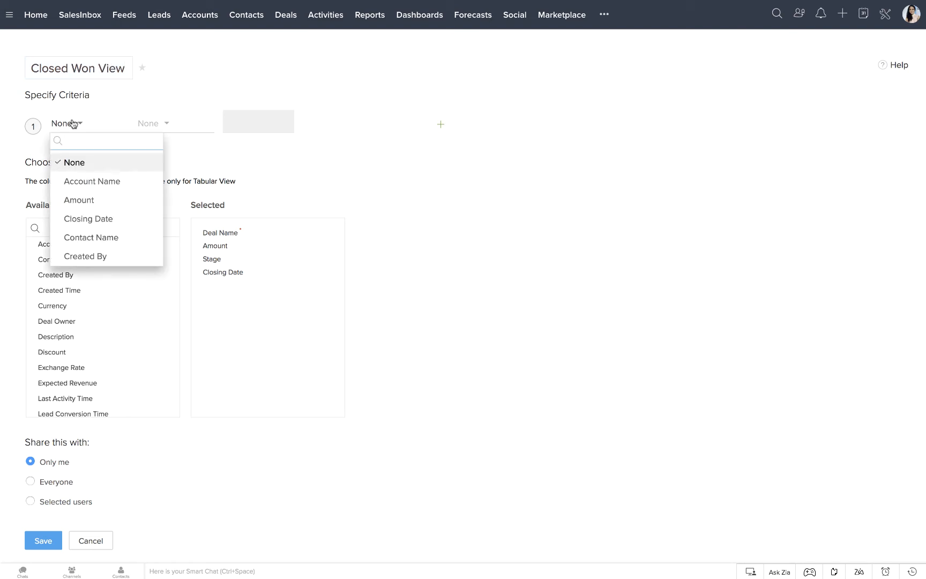
type("sta")
left_click(80, 162)
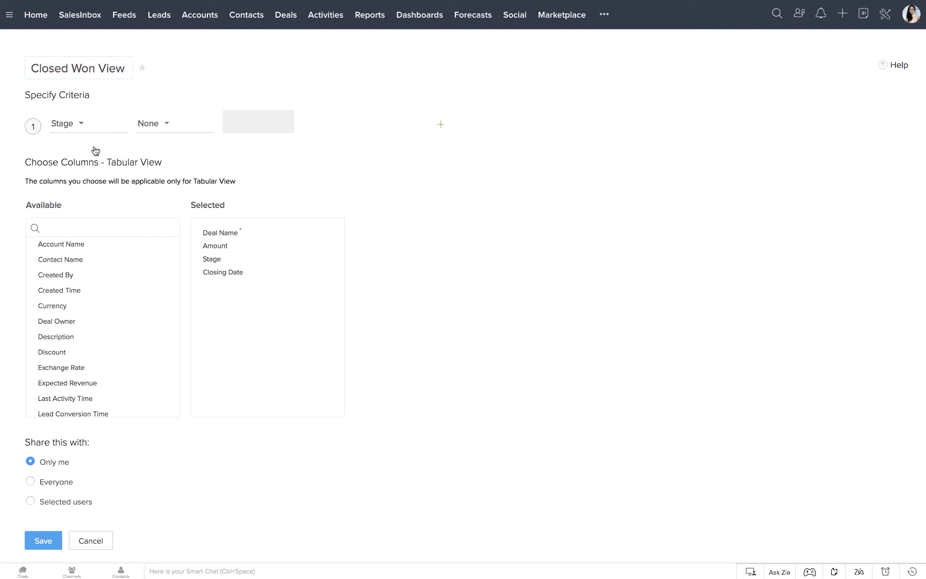
left_click(156, 122)
left_click(155, 164)
left_click(228, 122)
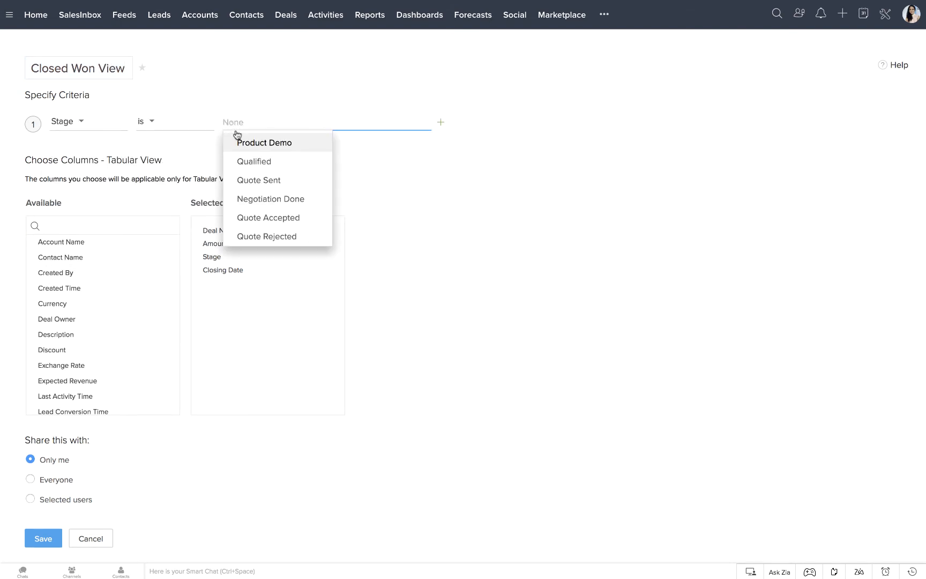
scroll(258, 203, "down", 3)
scroll(258, 202, "down", 2)
left_click(265, 215)
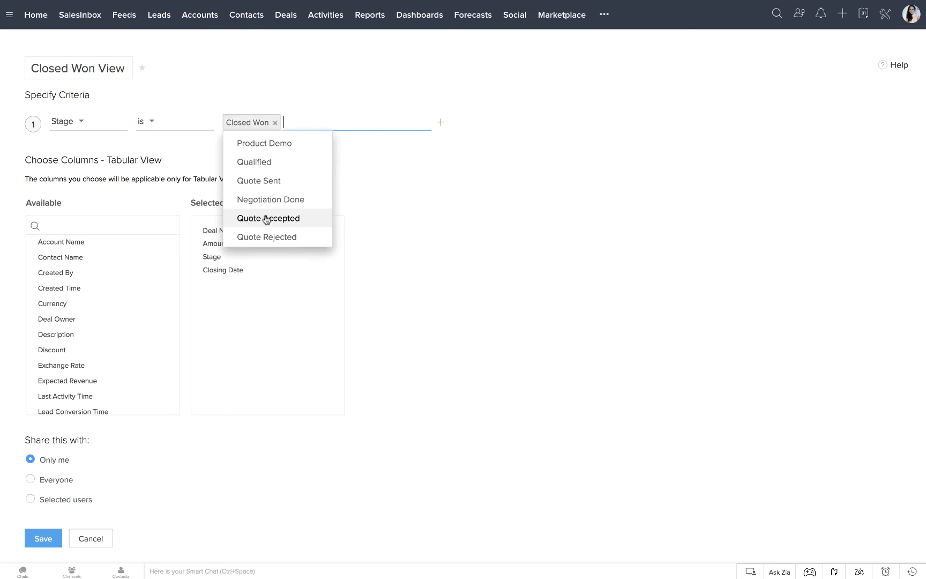
left_click(436, 349)
left_click(45, 536)
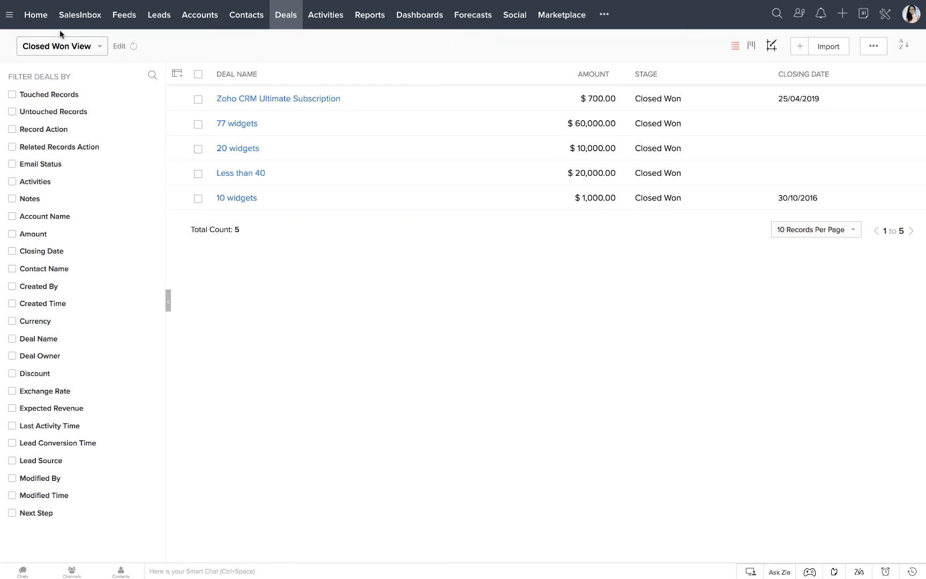
Look through the deals in Product Demo View and Closed Won View, and return to the All Deals view.
left_click(77, 46)
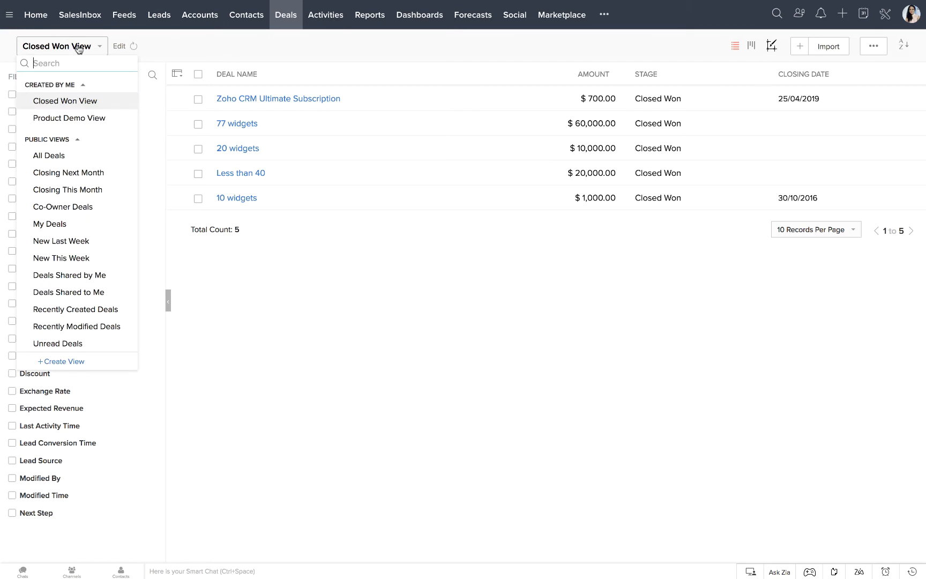
left_click(69, 117)
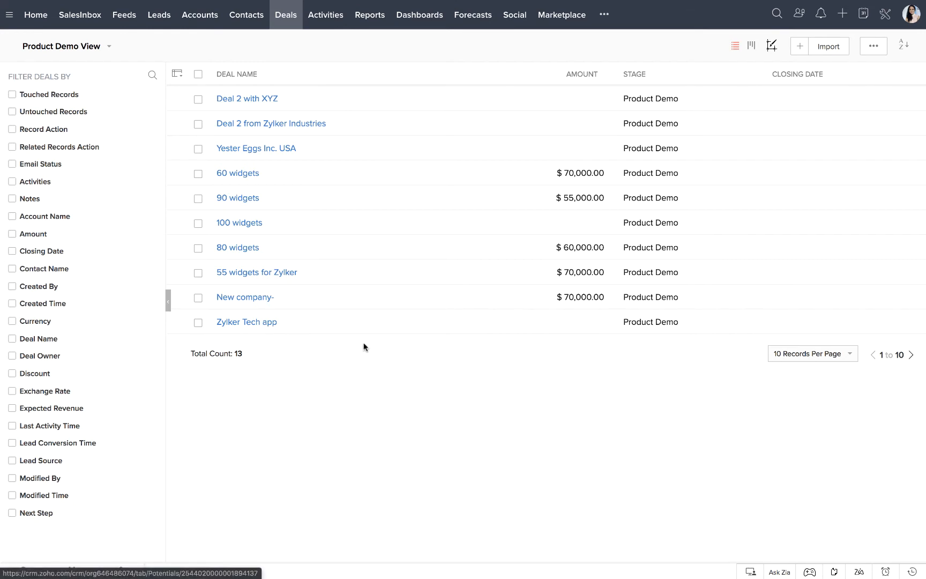
left_click(74, 47)
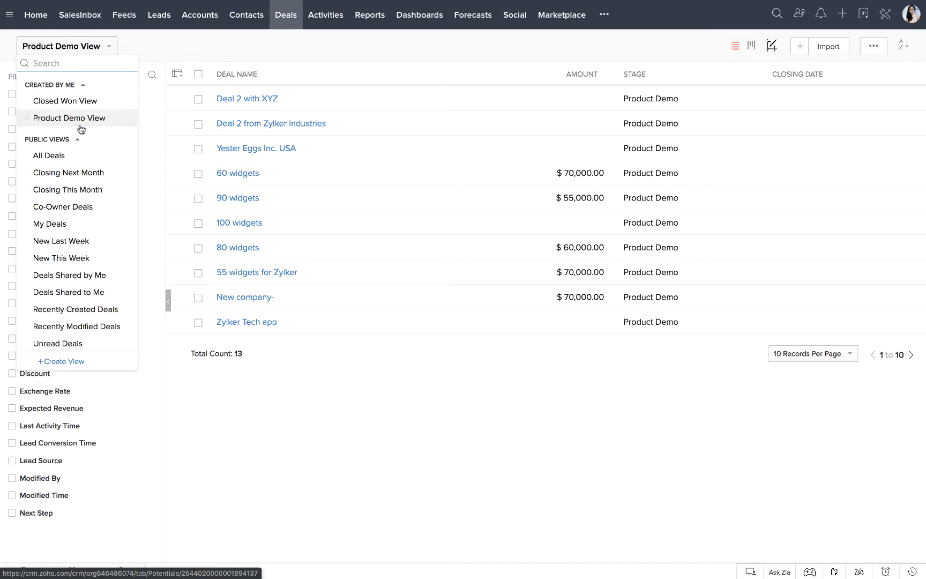
left_click(71, 102)
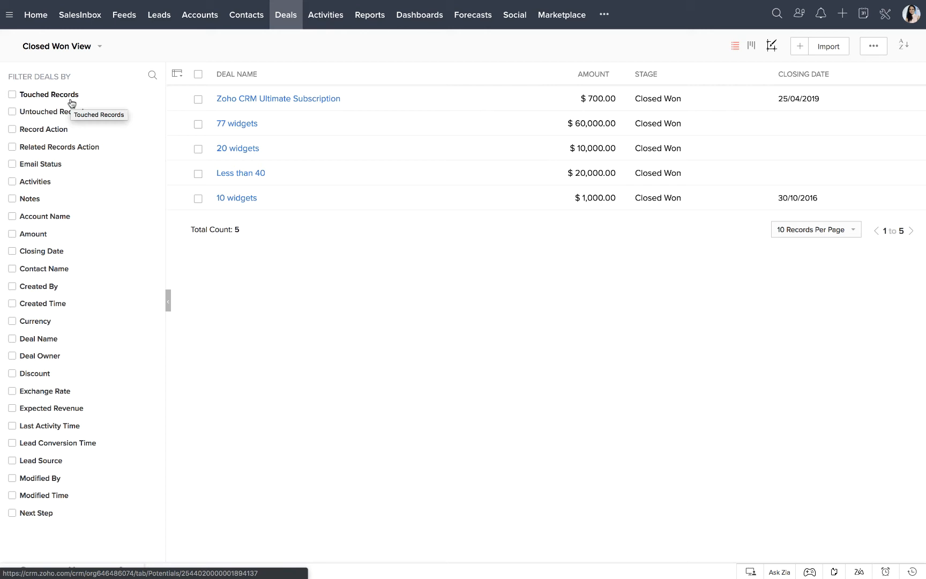
left_click(63, 51)
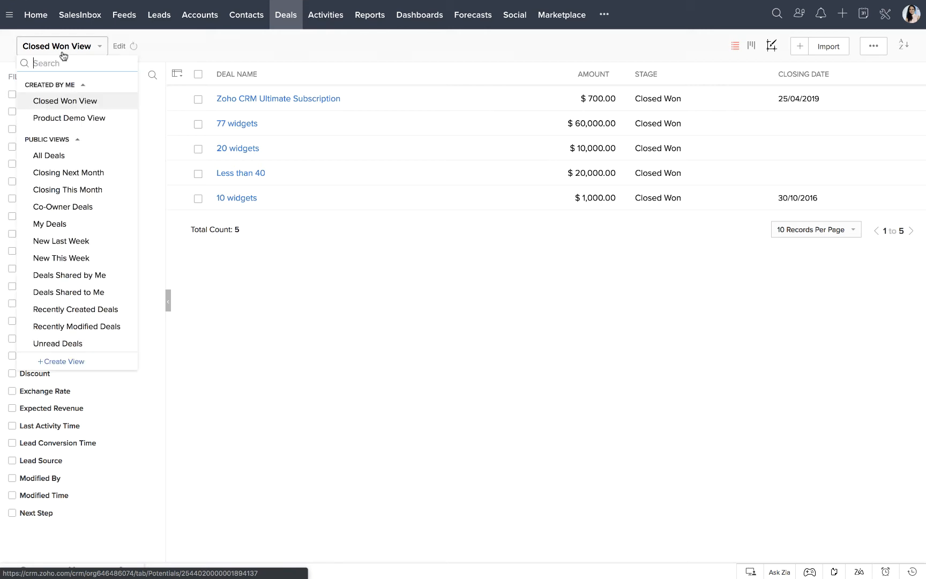
left_click(67, 156)
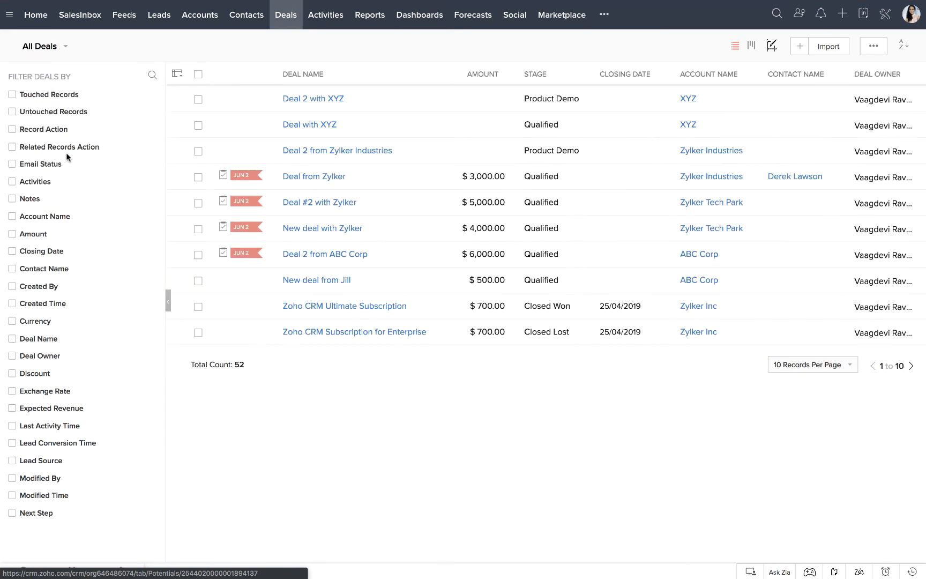
Start a third custom deals view named Big Deals, with Amount as its criterion field.
left_click(56, 46)
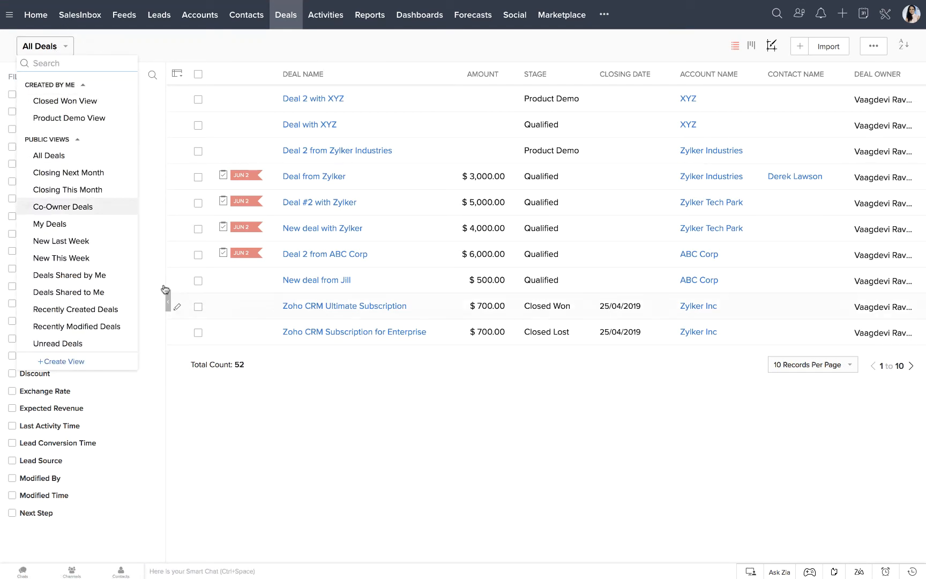
left_click(69, 361)
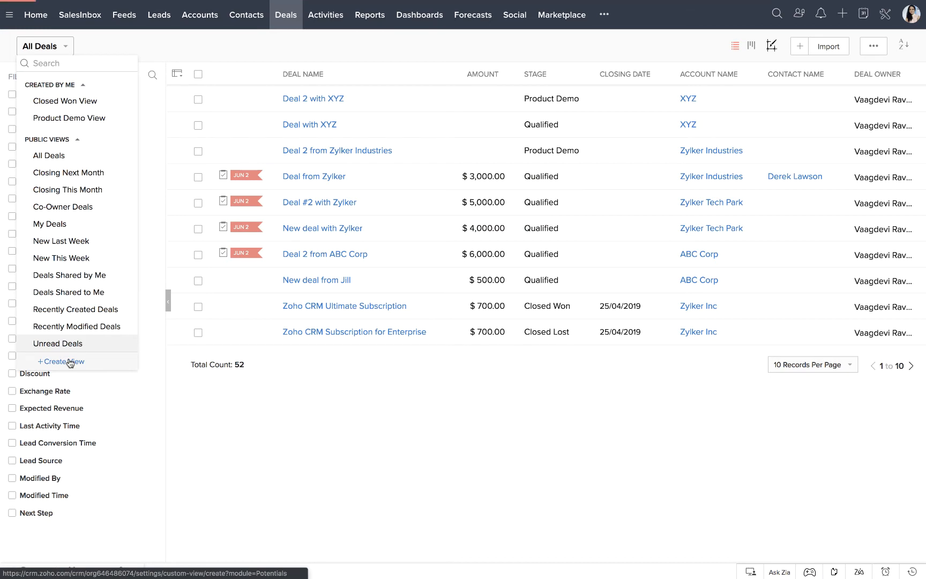
left_click(71, 124)
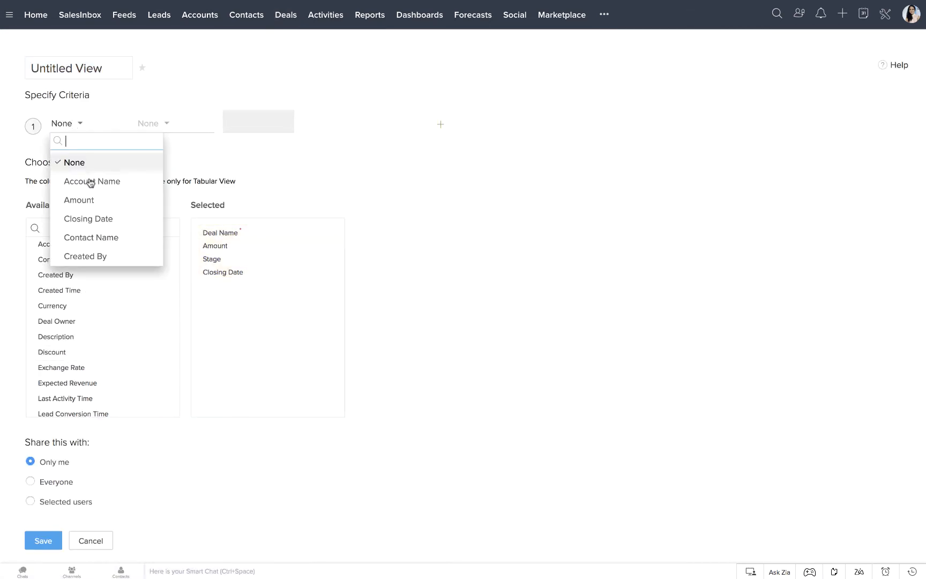
scroll(104, 228, "down", 5)
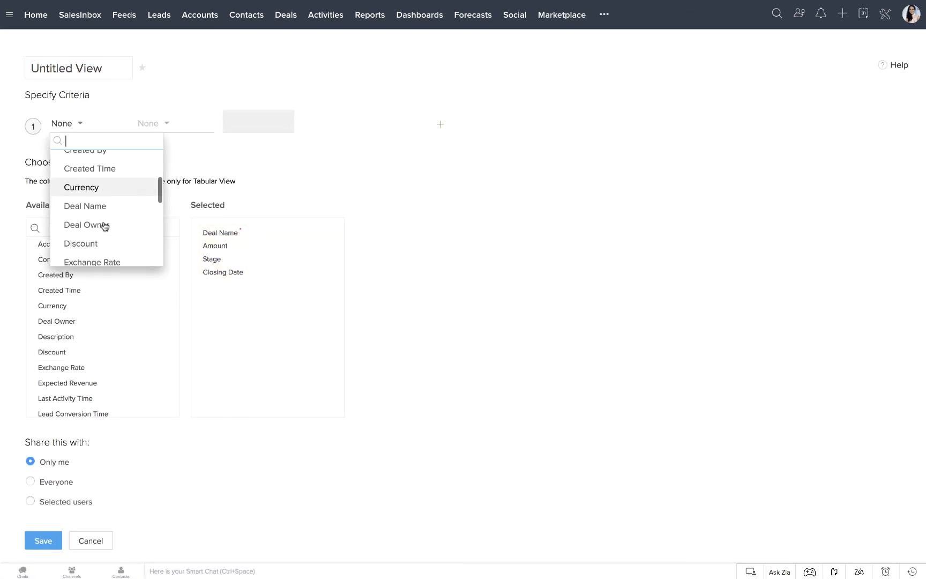
scroll(105, 227, "down", 2)
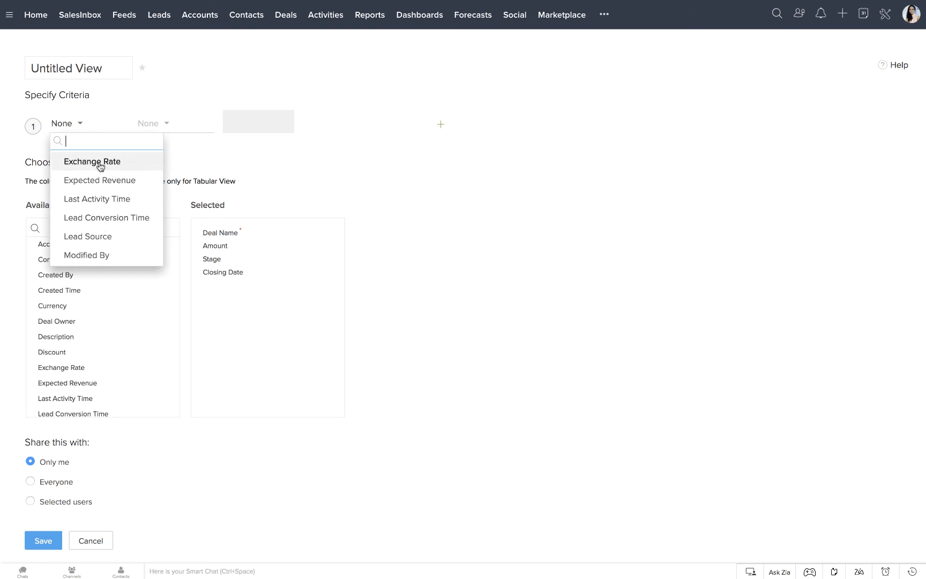
type("amo")
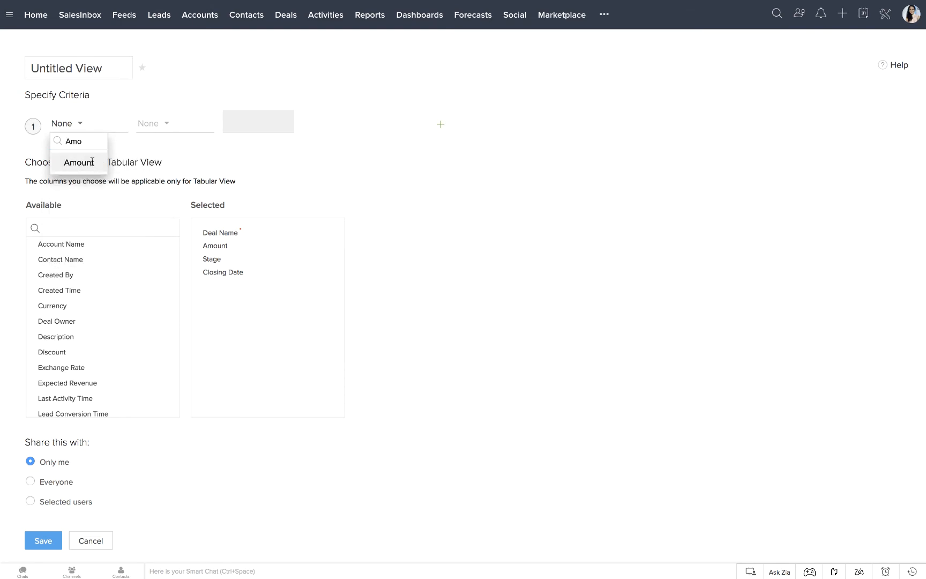
left_click(100, 162)
triple_click(70, 74)
type("Big ")
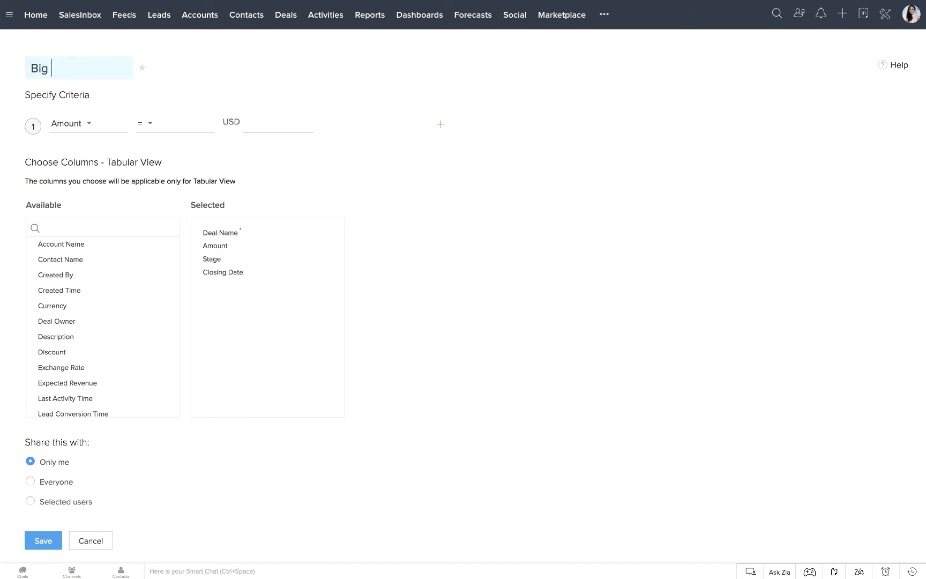
type("Deals")
Set the Amount criterion to greater than or equal to 5000 USD and save the Big Deals view.
left_click(161, 125)
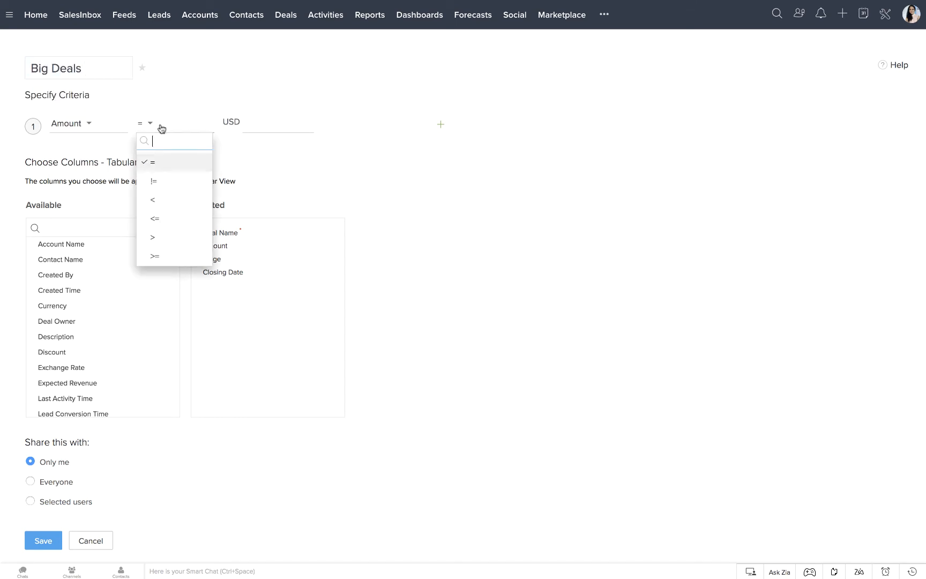
scroll(182, 232, "down", 2)
left_click(167, 196)
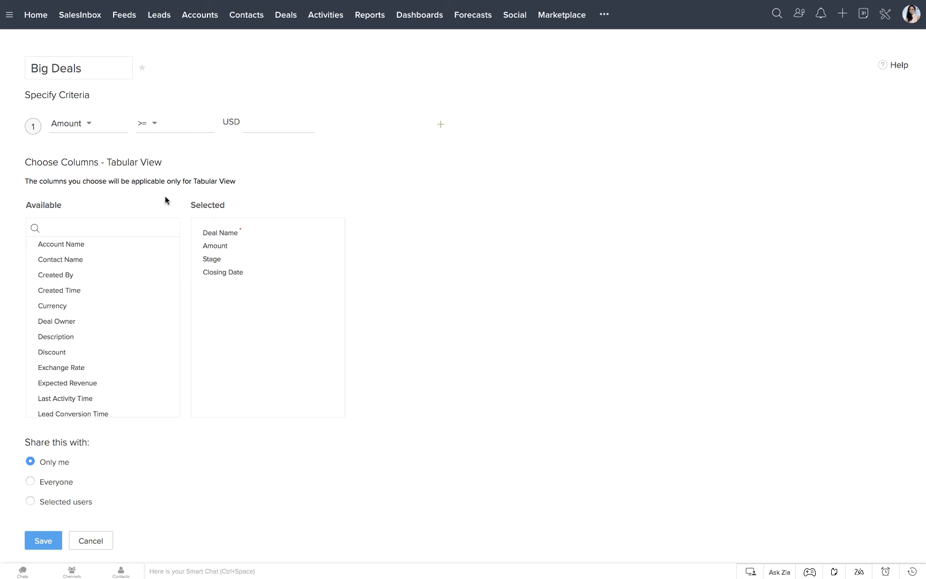
left_click(257, 118)
type("5000")
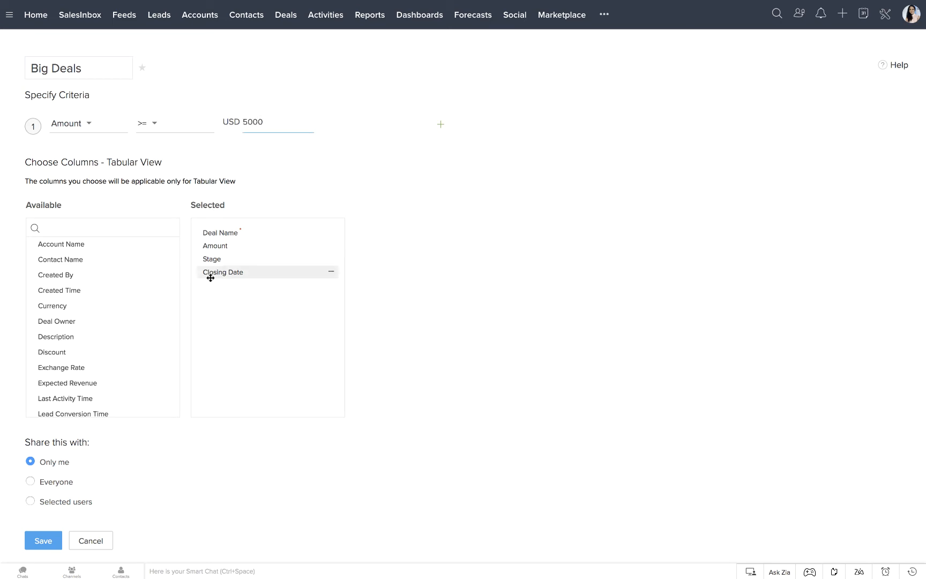
left_click(37, 542)
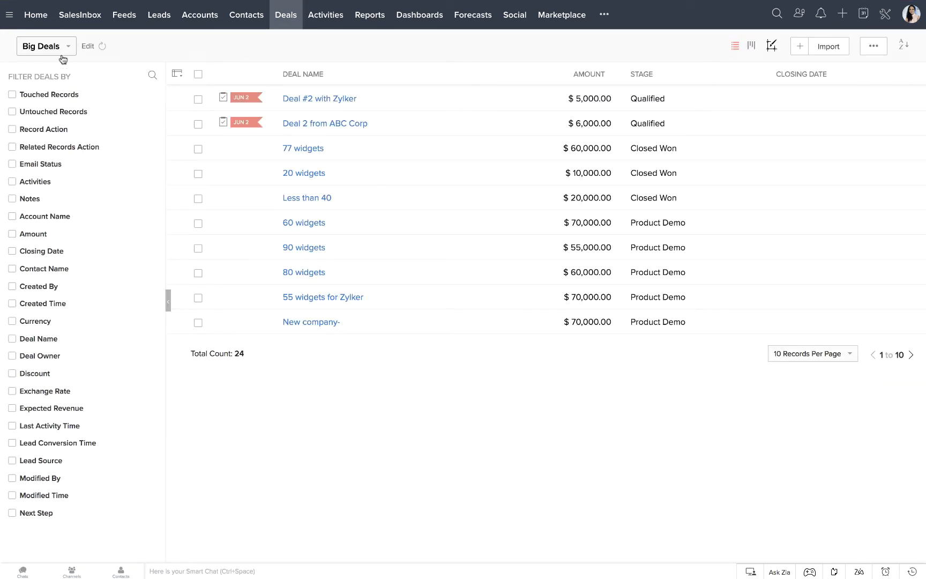
Switch the deals list to the All Deals view.
left_click(47, 47)
left_click(51, 173)
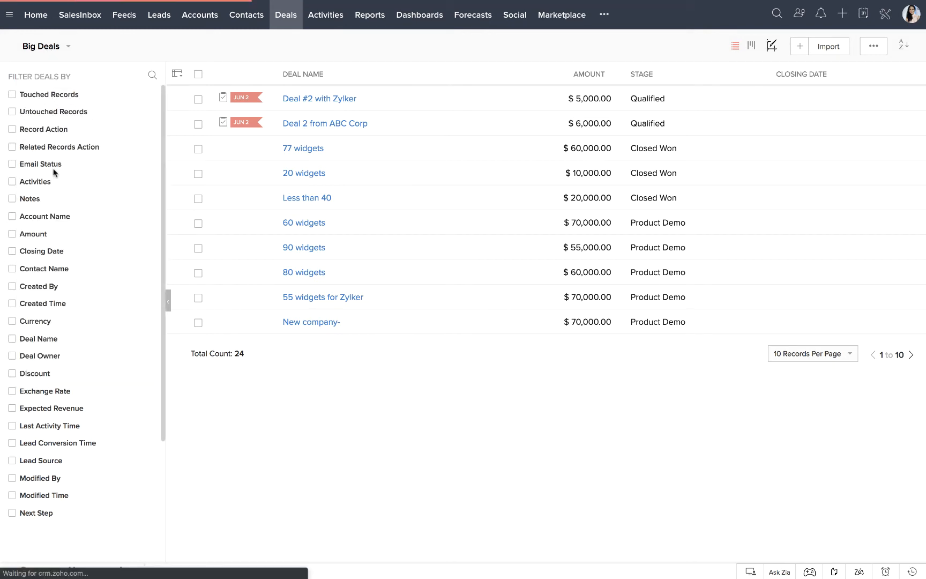
Switch the deals list back to the Big Deals view.
left_click(43, 46)
left_click(43, 100)
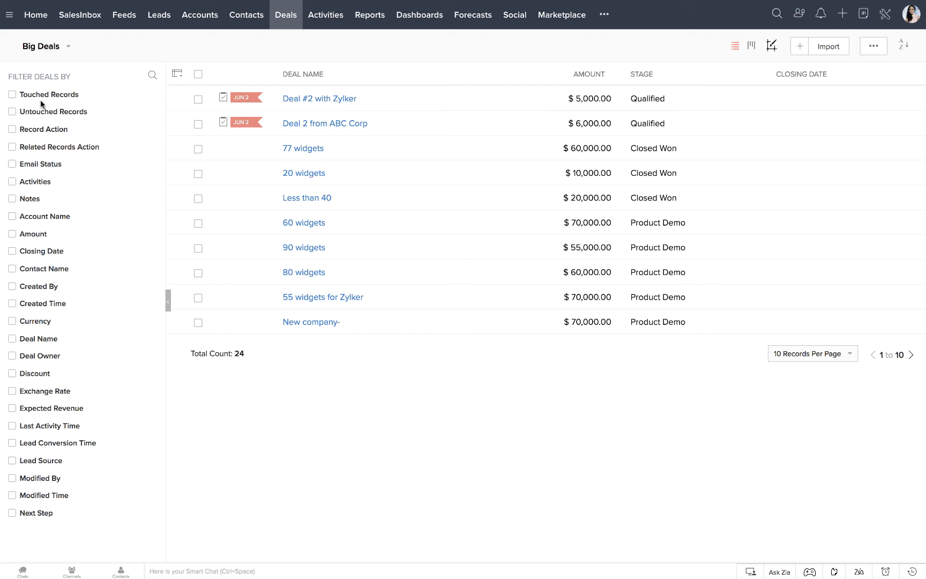
left_click(42, 52)
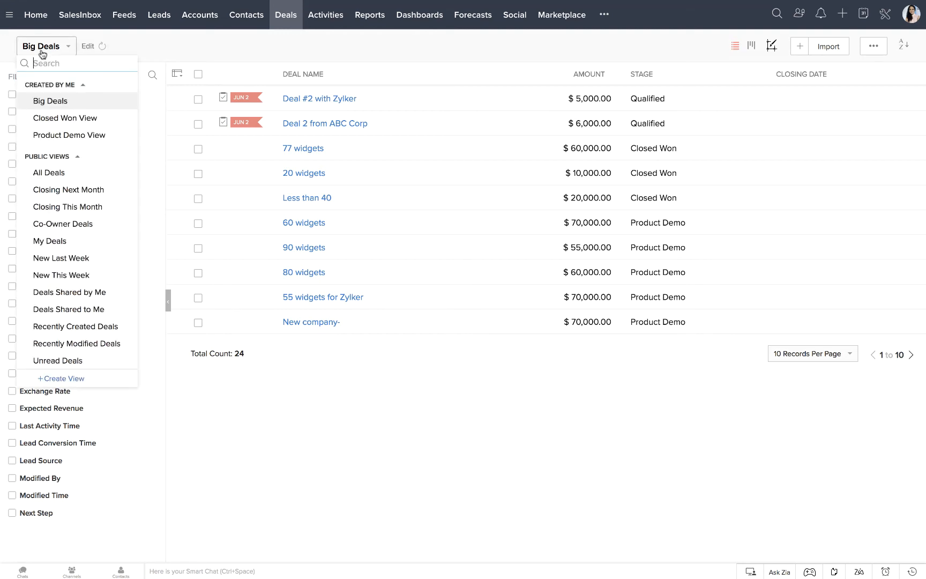
left_click(67, 379)
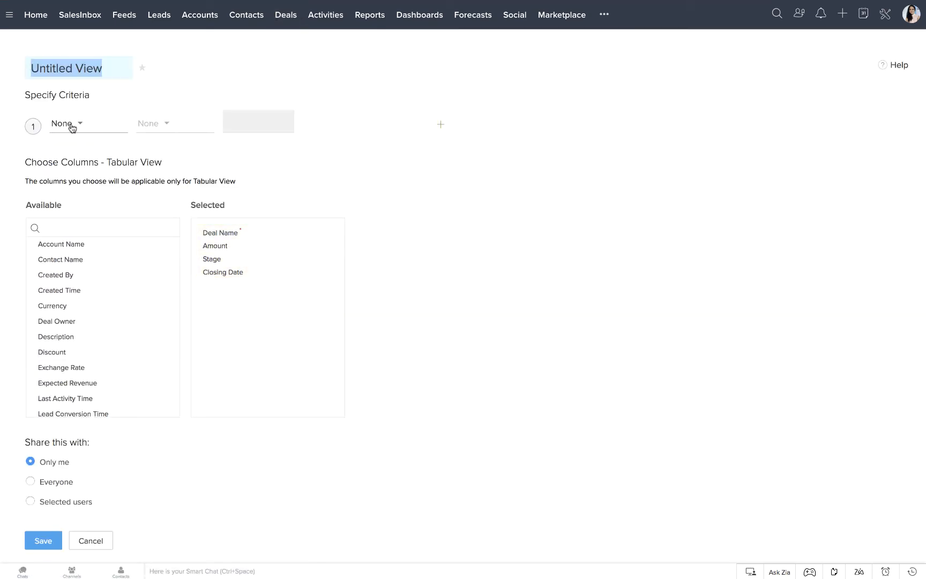
left_click(71, 125)
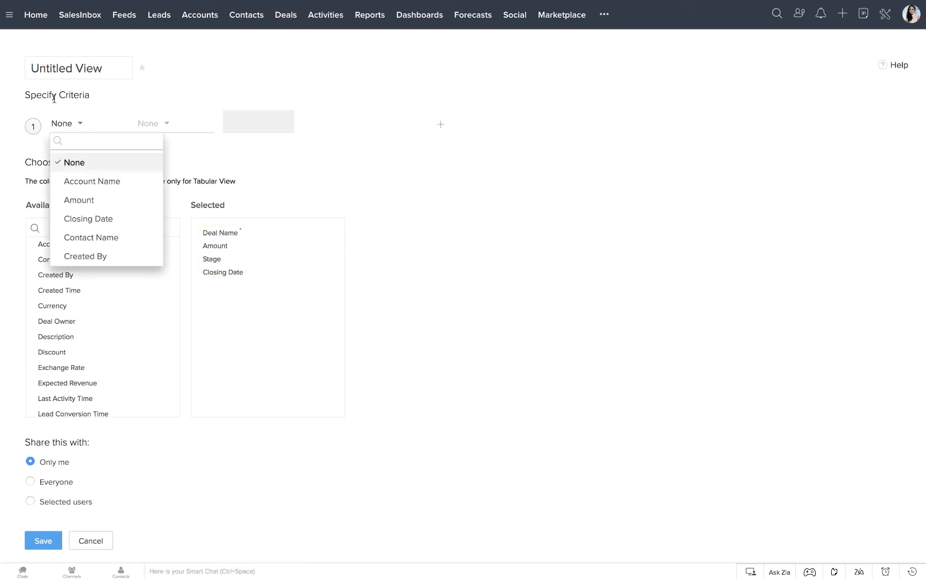
scroll(115, 207, "down", 10)
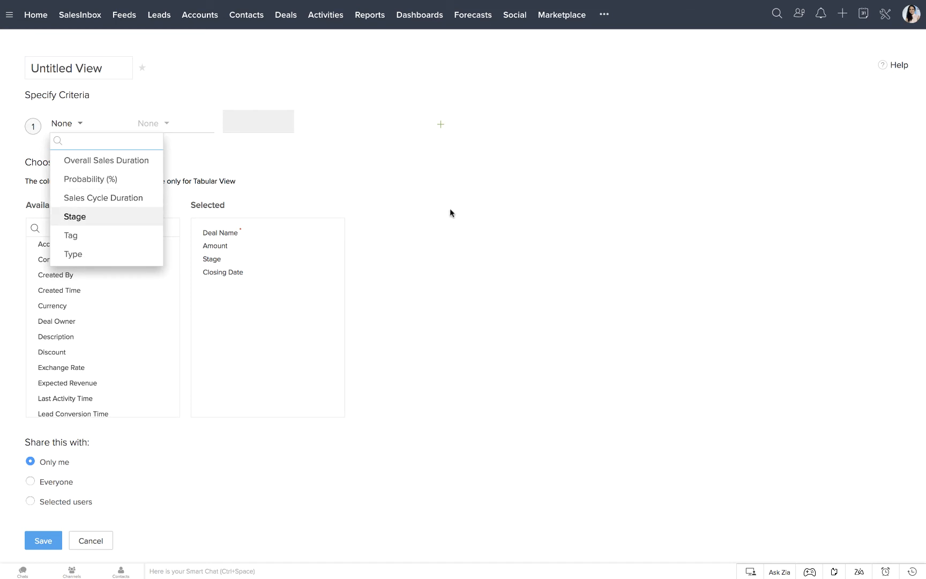
left_click(497, 203)
left_click(92, 542)
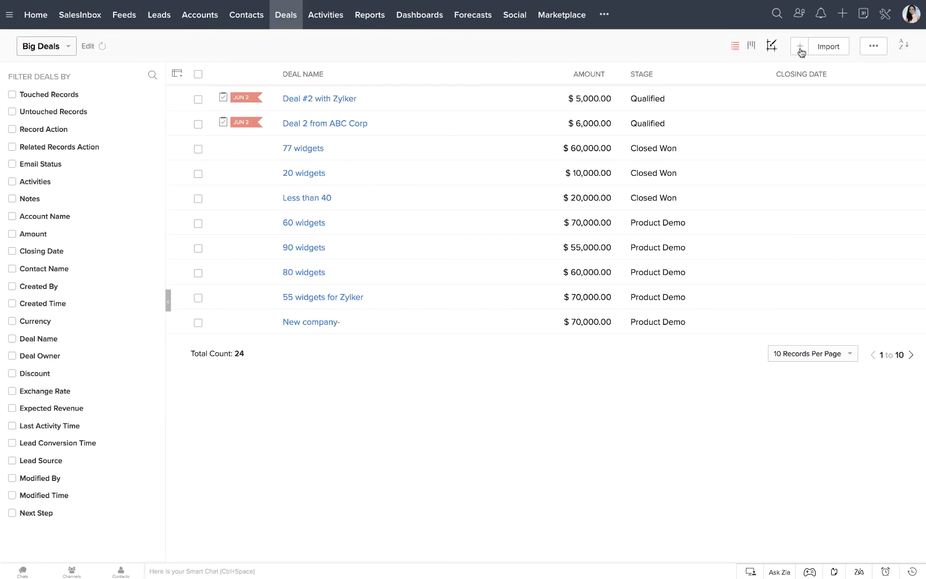
left_click(800, 49)
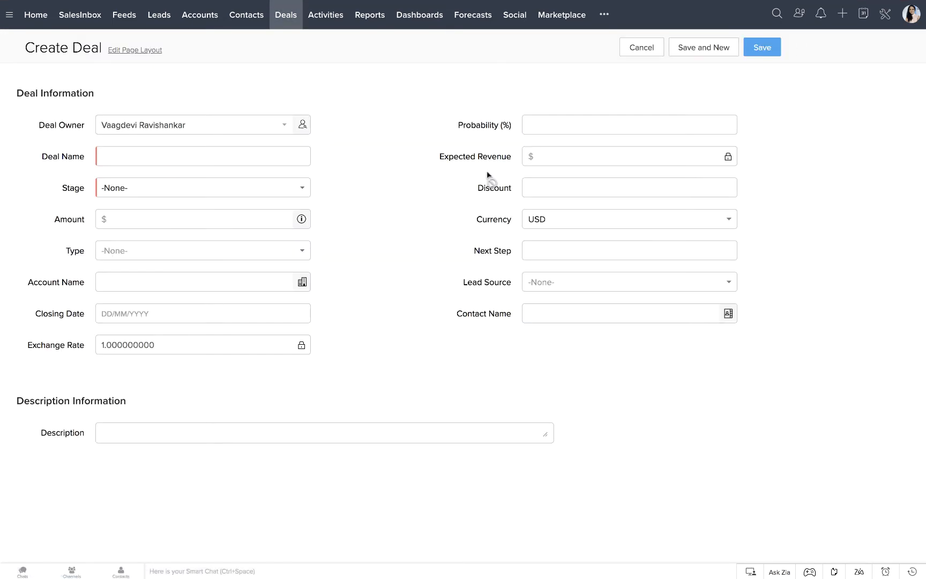
left_click(286, 18)
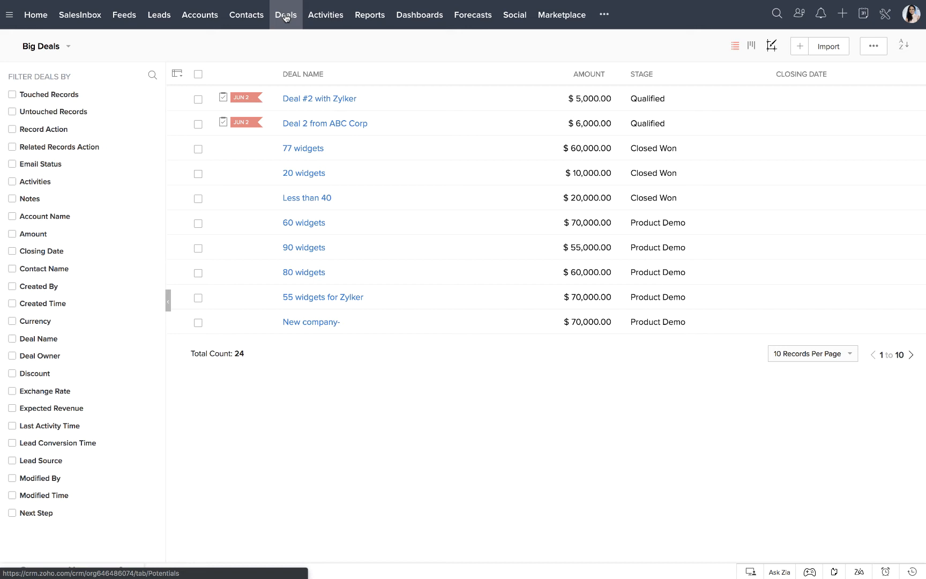
Switch the deals list from Big Deals to the All Deals view.
left_click(66, 46)
left_click(49, 172)
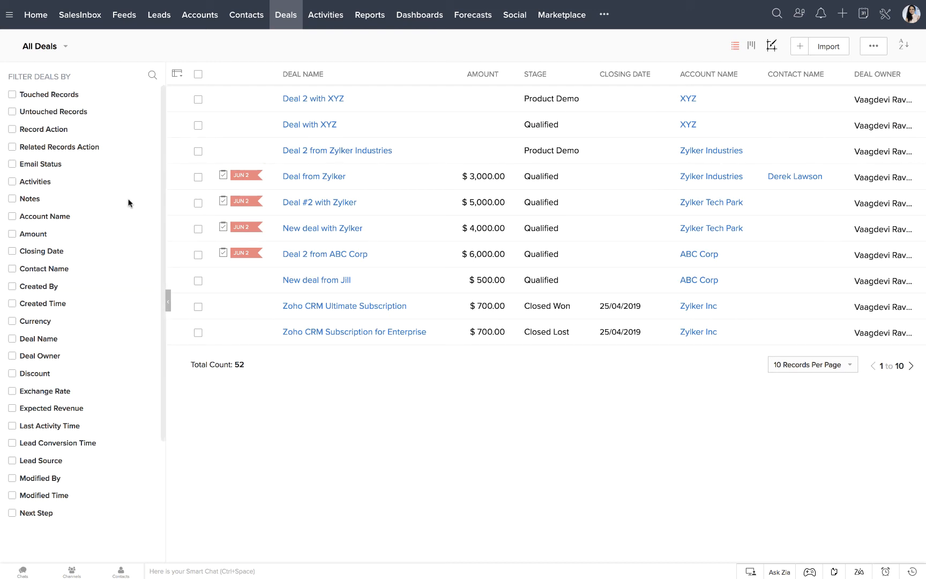
Look through the available deal filters, previewing the options for Email Status, Activities and Notes.
scroll(35, 183, "down", 3)
scroll(35, 183, "up", 3)
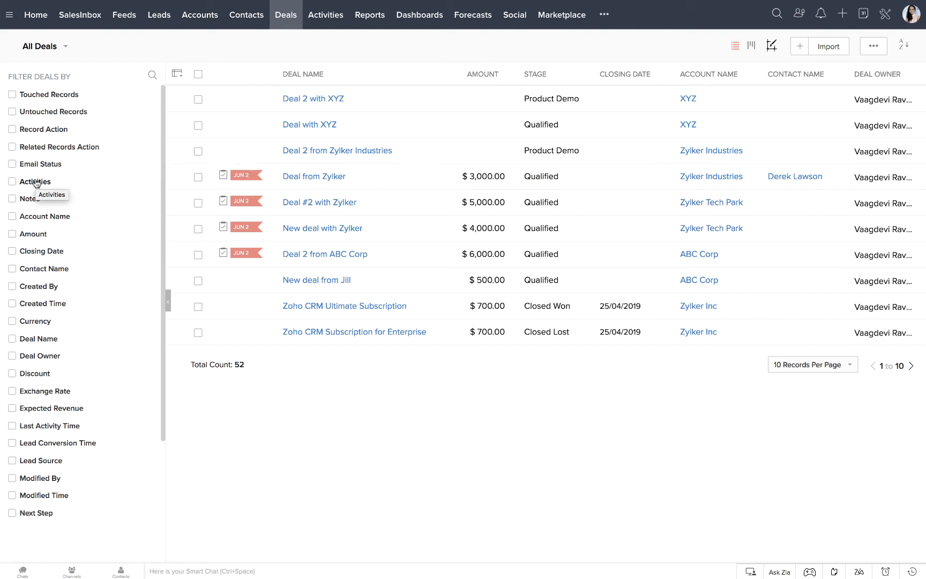
scroll(43, 362, "down", 3)
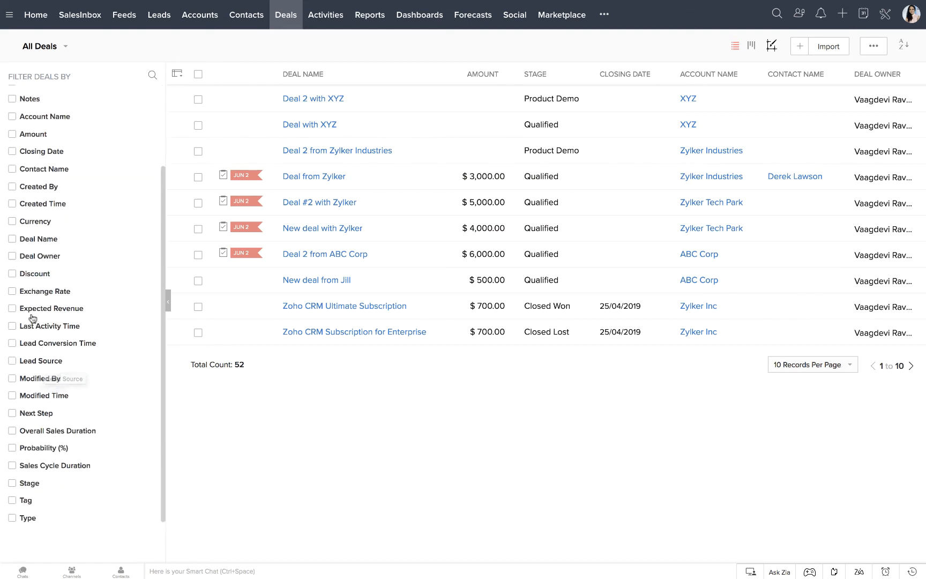
scroll(32, 318, "up", 1)
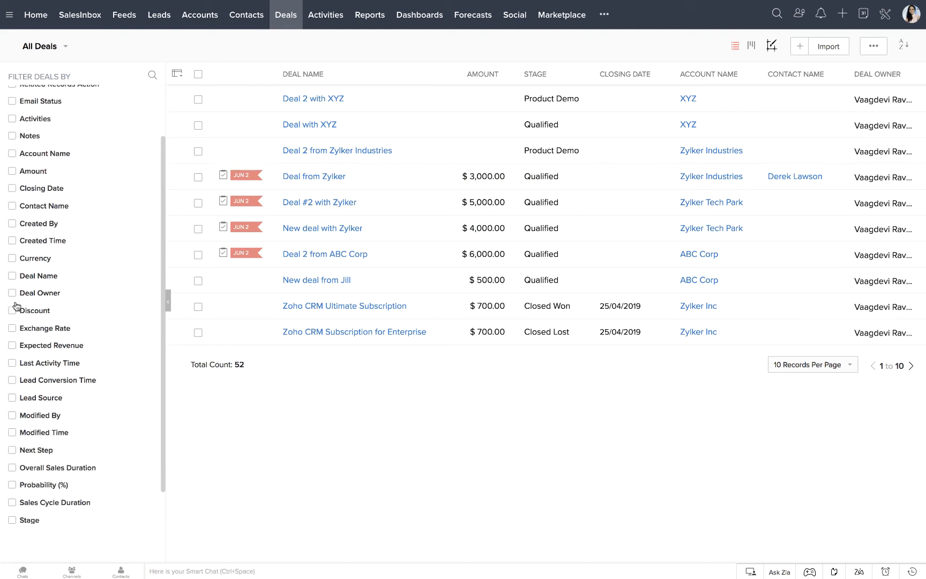
scroll(39, 339, "down", 1)
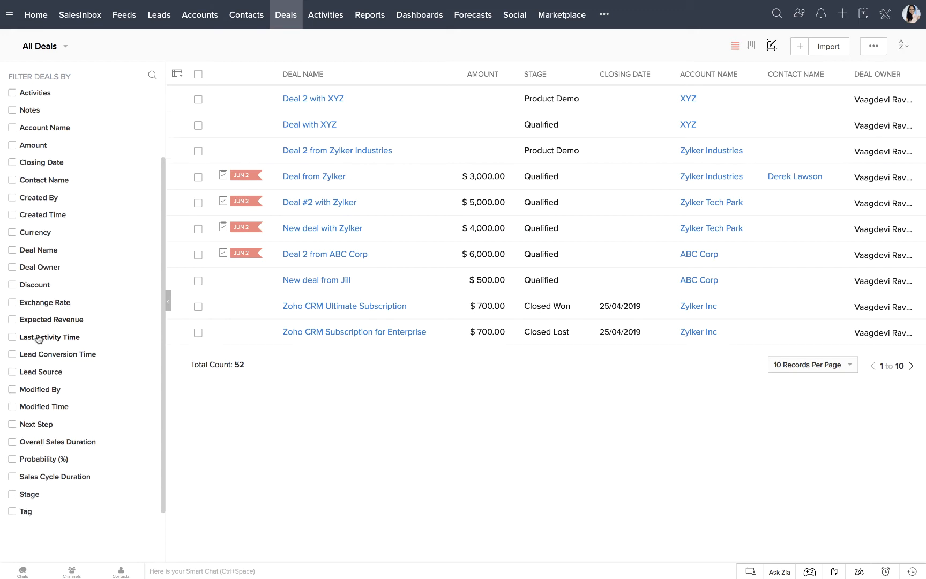
scroll(39, 338, "up", 3)
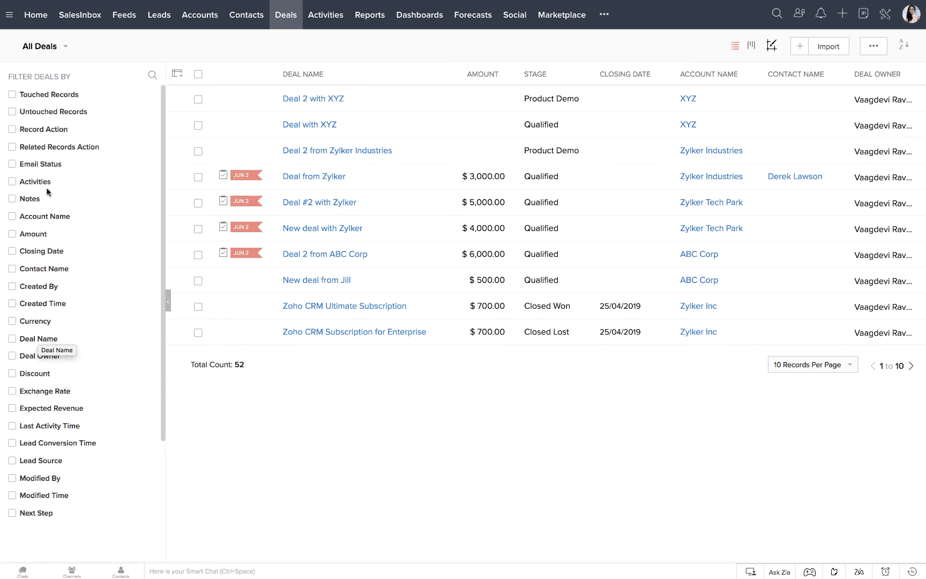
left_click(12, 165)
left_click(13, 164)
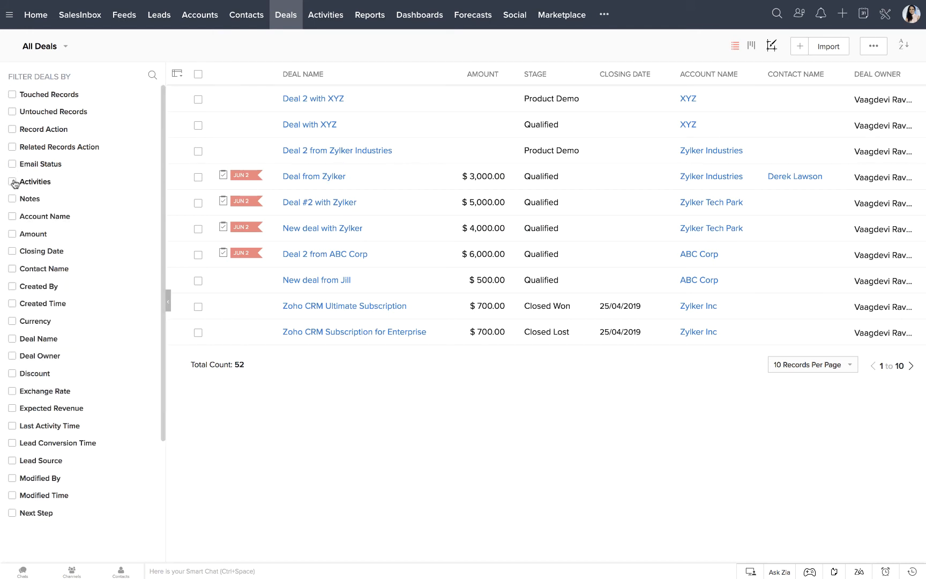
left_click(11, 182)
left_click(12, 182)
left_click(12, 199)
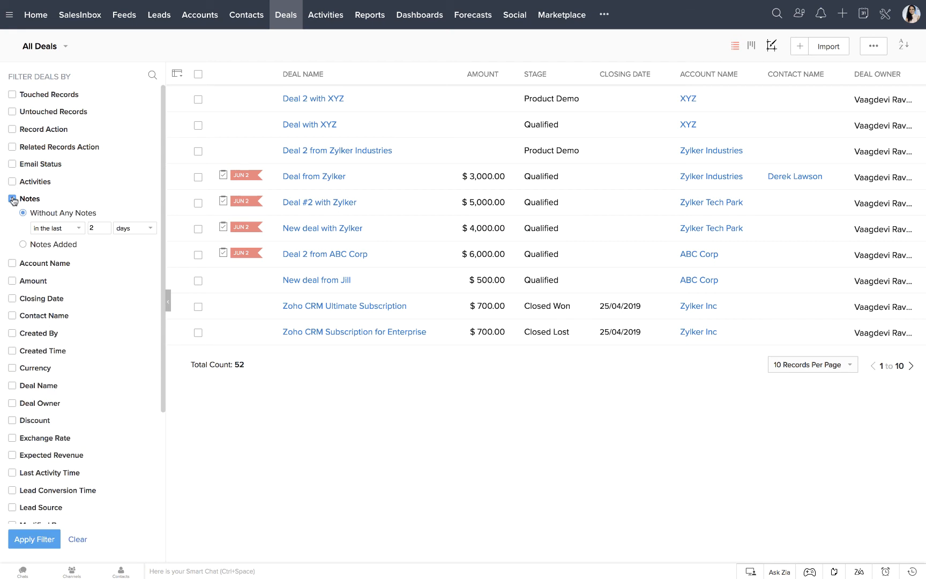
left_click(12, 199)
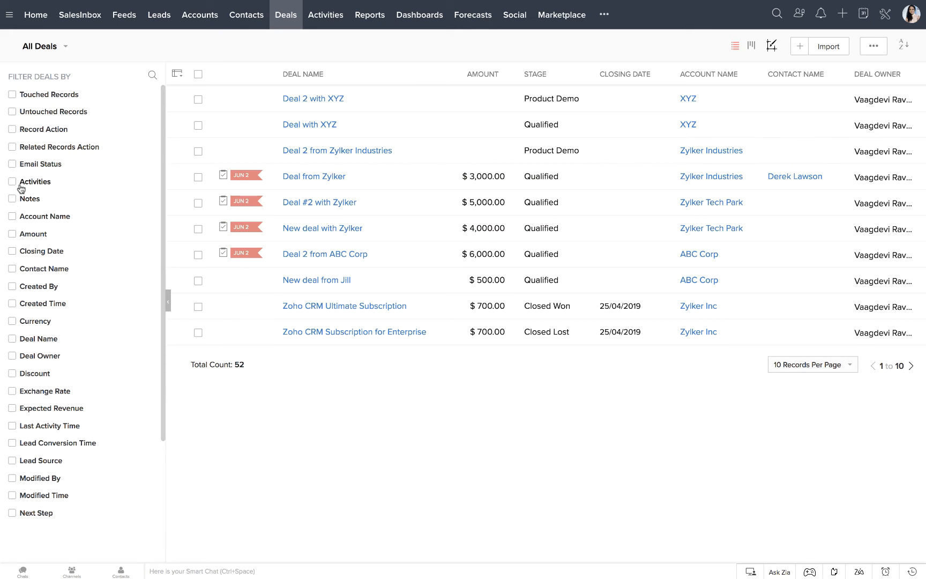
Filter the All Deals list to deals with overdue activities and apply the filter.
left_click(12, 182)
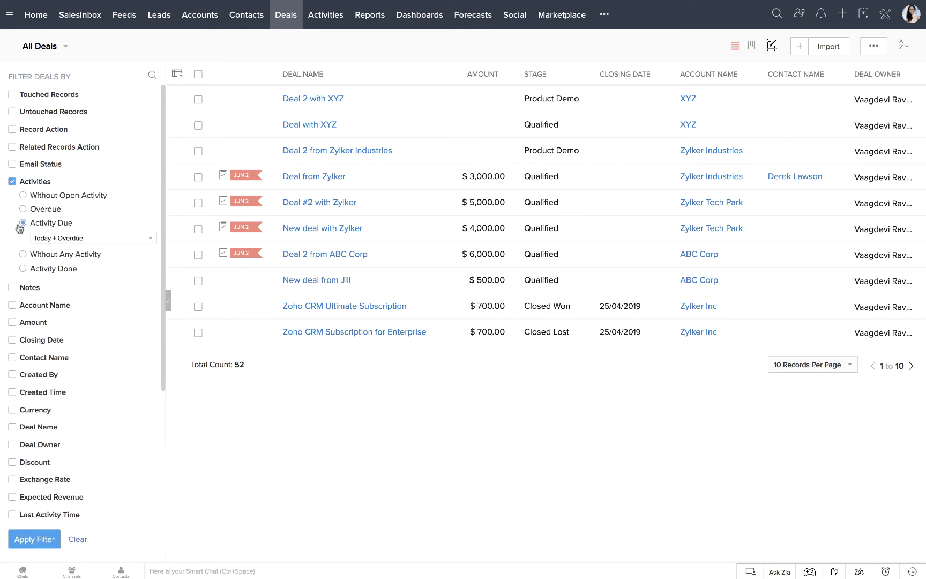
left_click(23, 209)
left_click(37, 538)
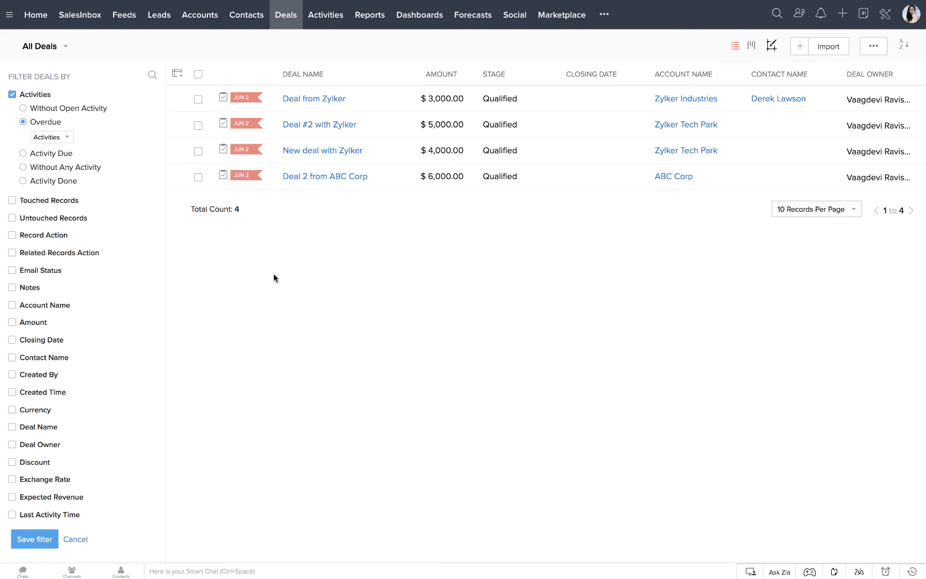
Select all the deals in the filtered list and change their owner to another user.
left_click(198, 74)
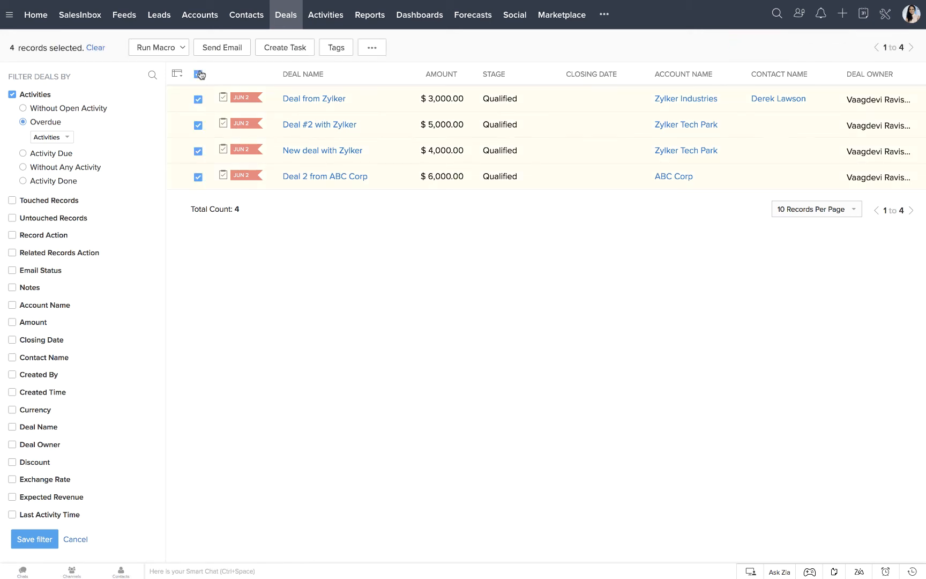
left_click(371, 48)
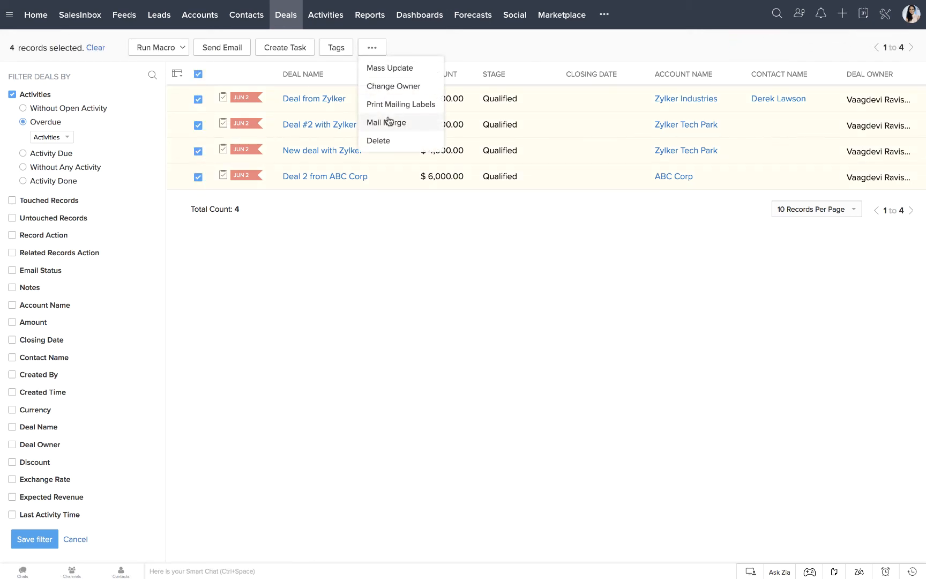
left_click(381, 85)
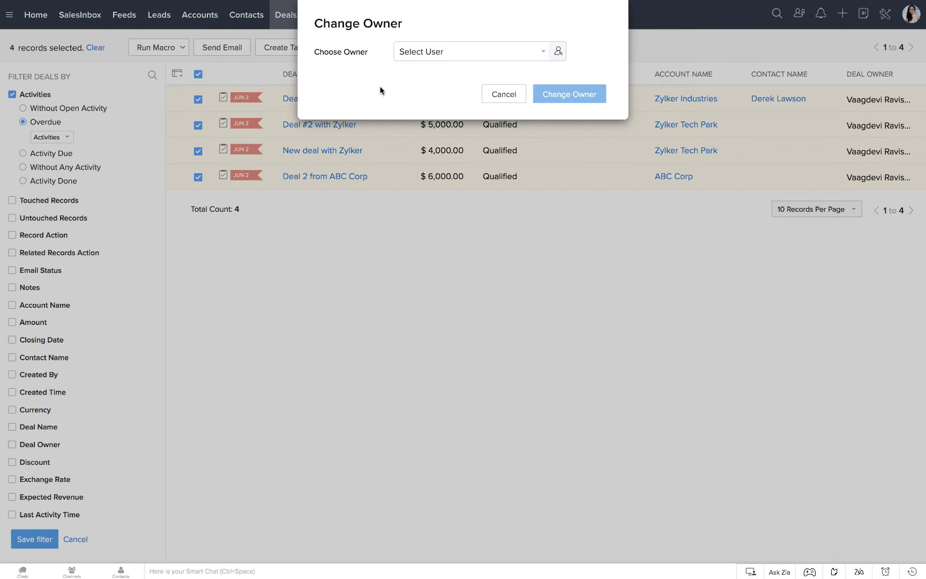
left_click(413, 53)
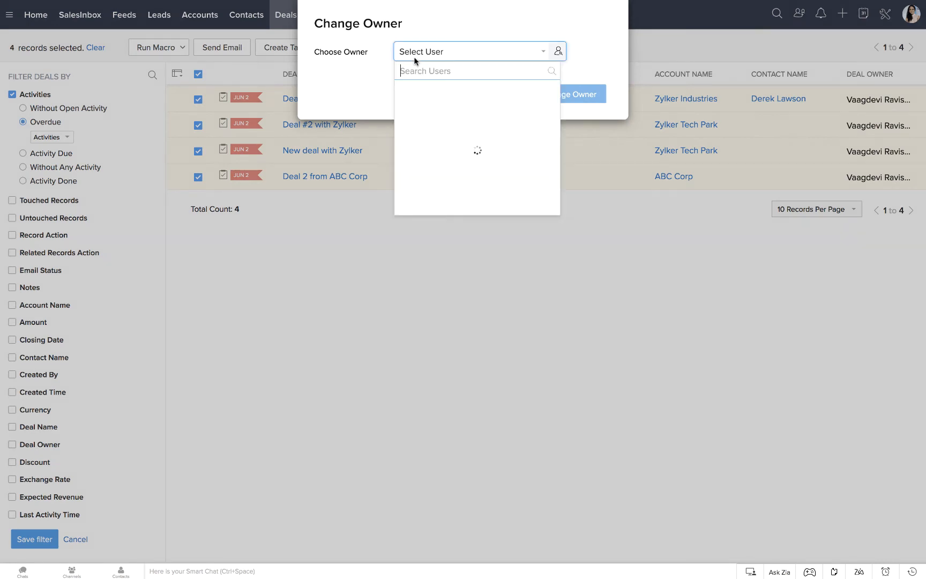
left_click(448, 125)
left_click(577, 172)
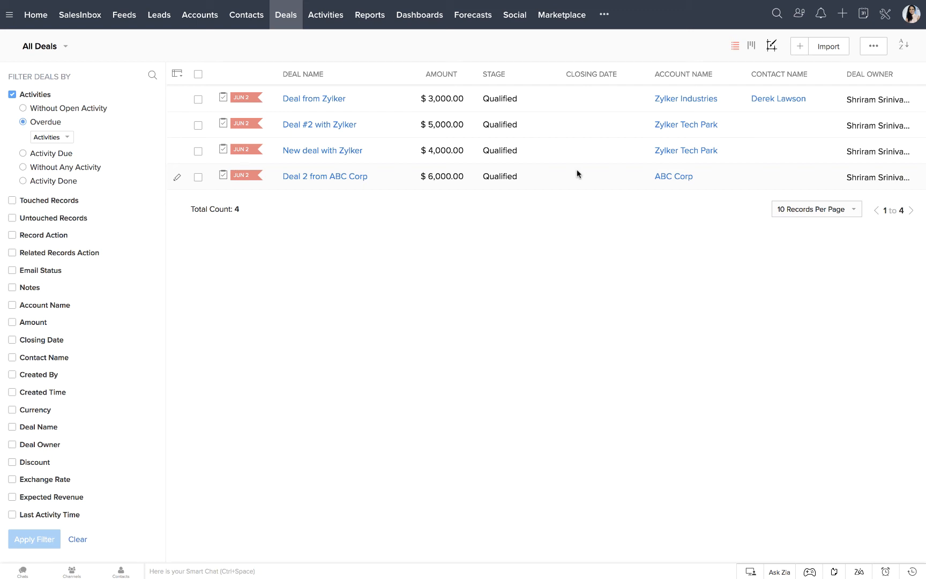
Enable the Email Status filter and review its status choices, keeping it on sent.
left_click(15, 274)
left_click(39, 282)
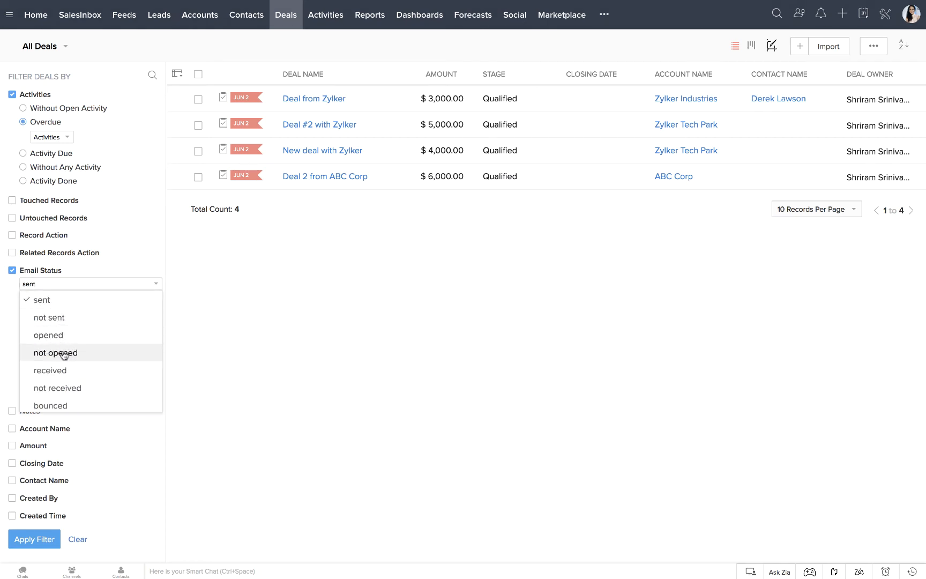
scroll(64, 355, "down", 1)
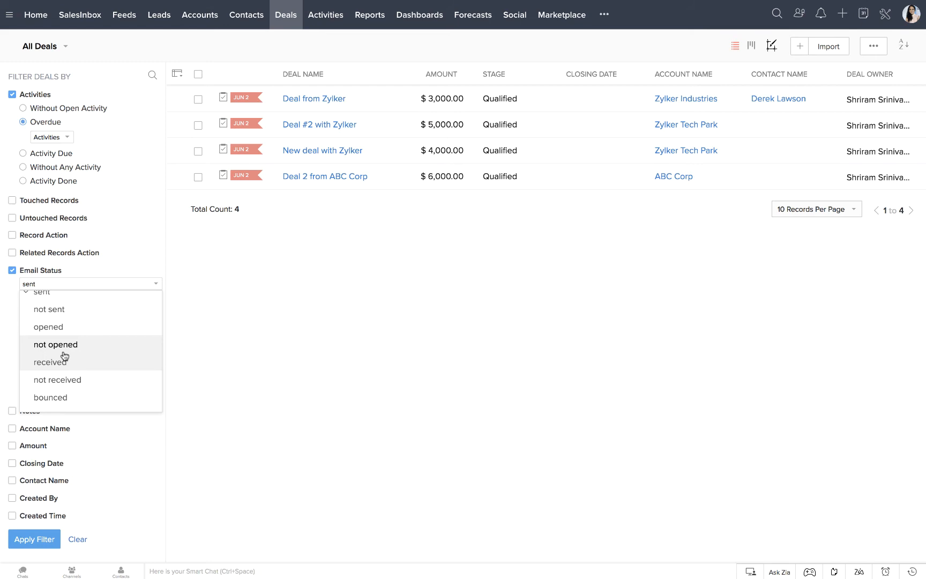
left_click(241, 399)
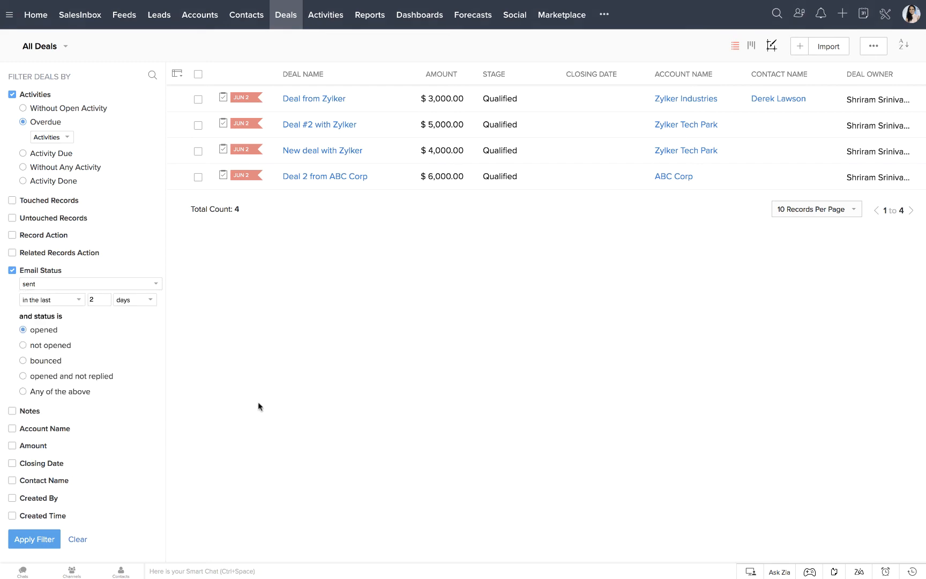
Add an Amount filter for deals greater than or equal to 5000 USD.
left_click(12, 446)
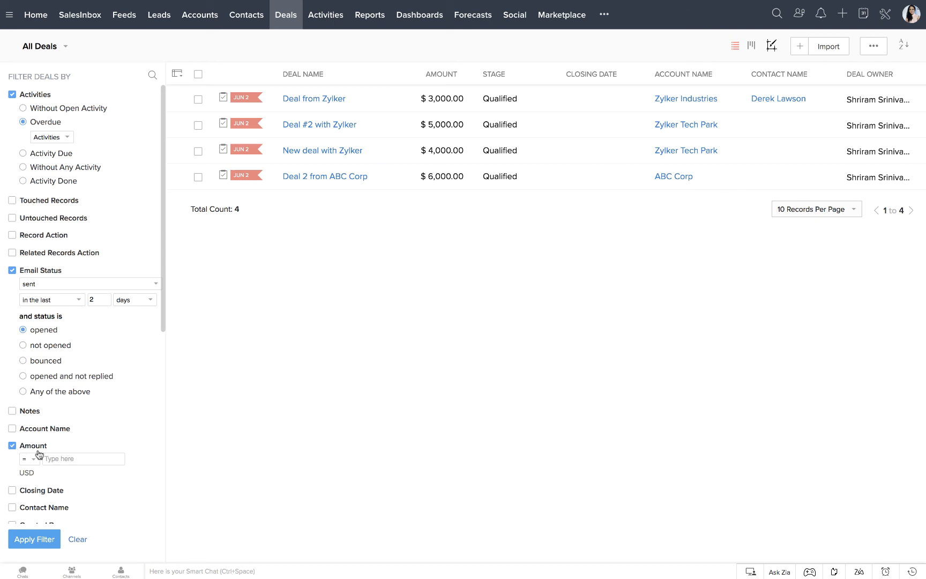
left_click(33, 460)
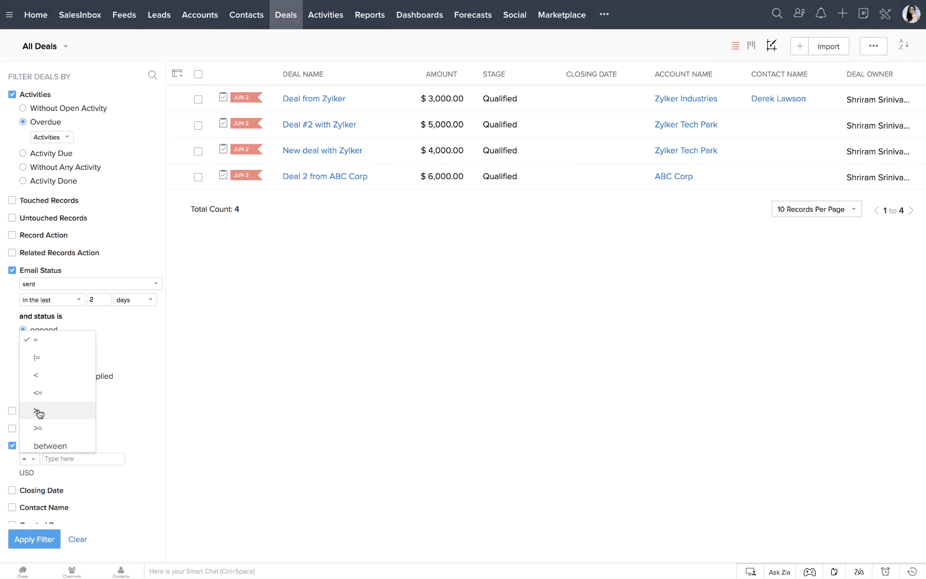
left_click(39, 427)
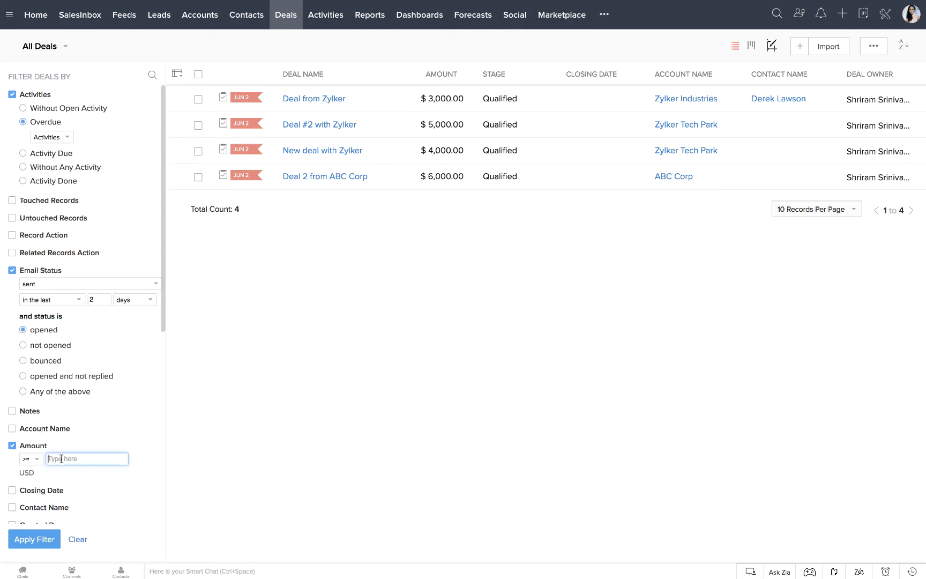
type("5000")
Remove the Activities filter, set the sent email status to not opened, and apply the remaining filters.
left_click(12, 95)
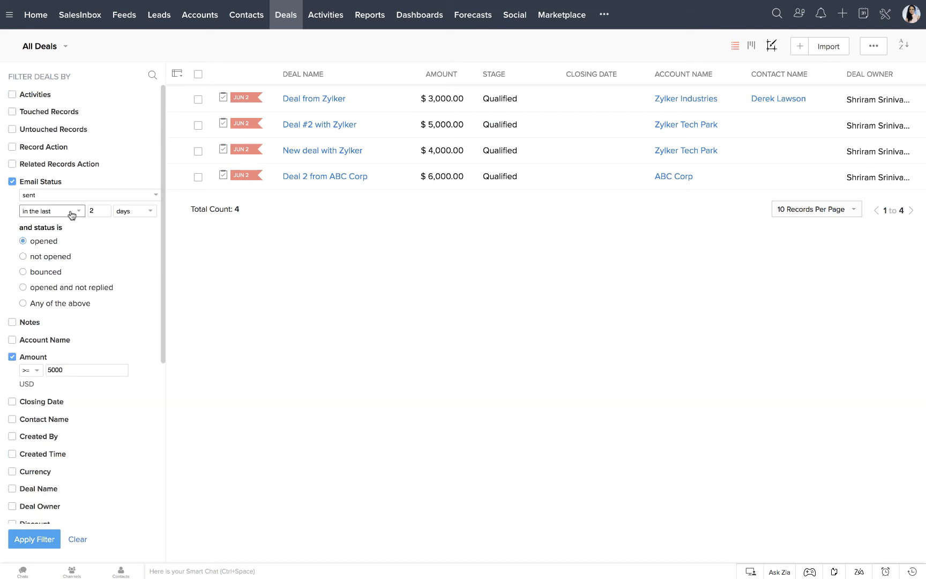
left_click(43, 258)
left_click(36, 541)
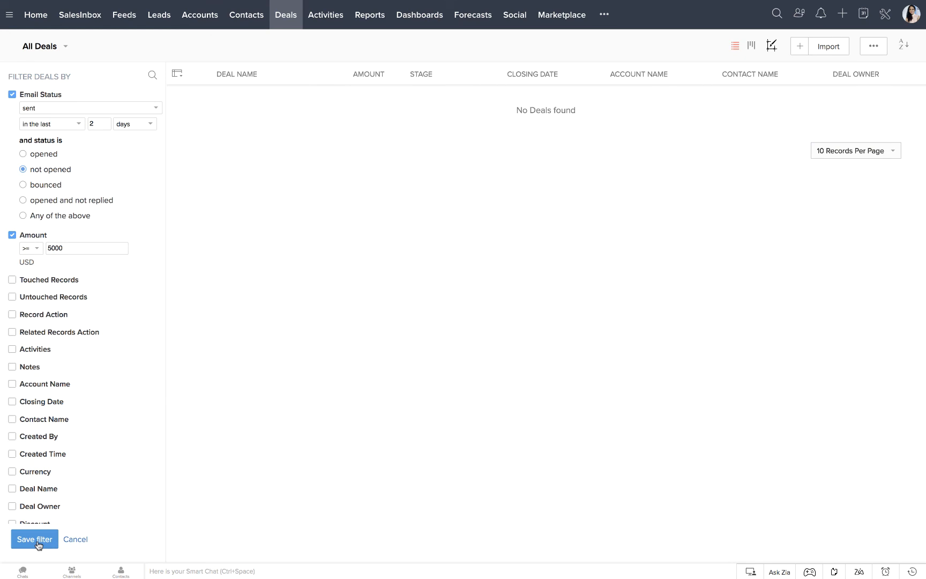
scroll(33, 358, "down", 5)
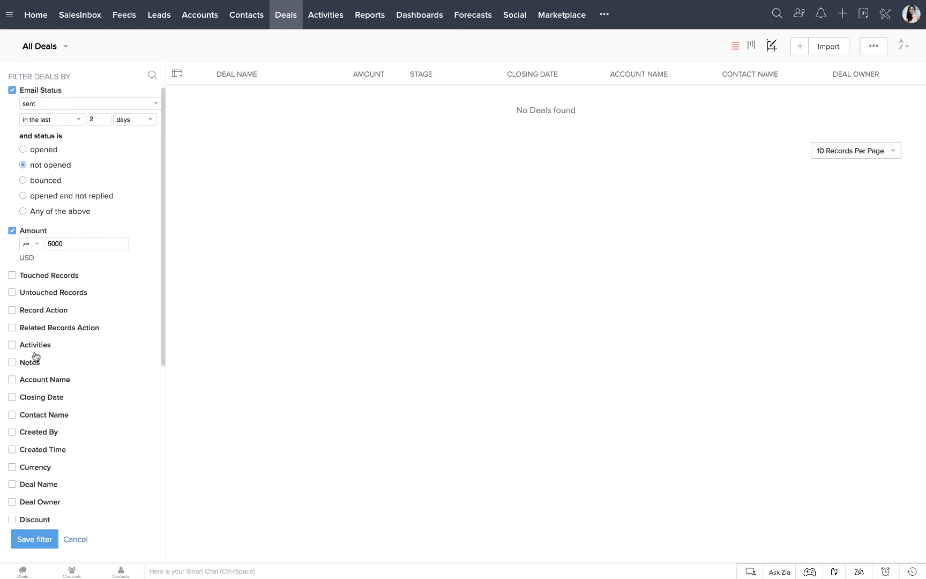
scroll(35, 355, "up", 1)
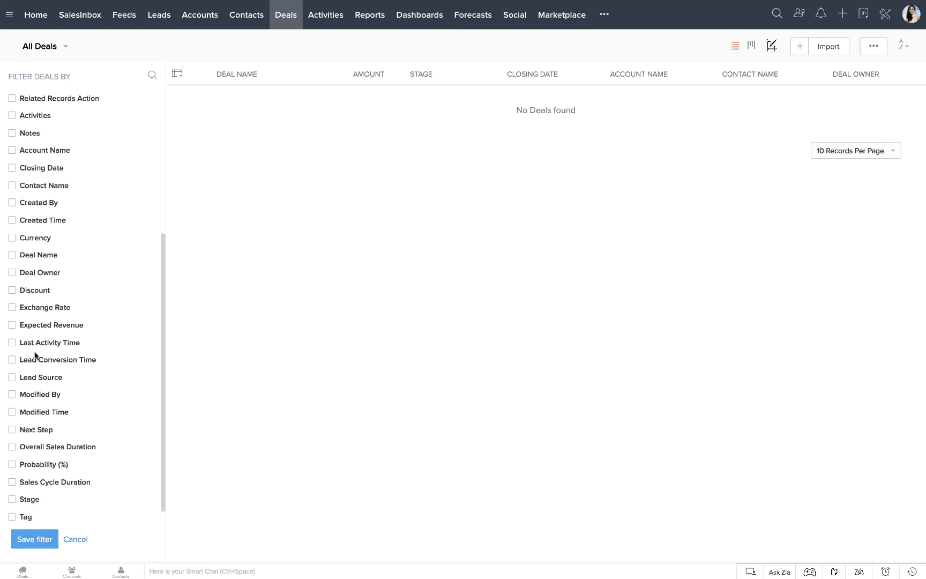
scroll(35, 355, "up", 5)
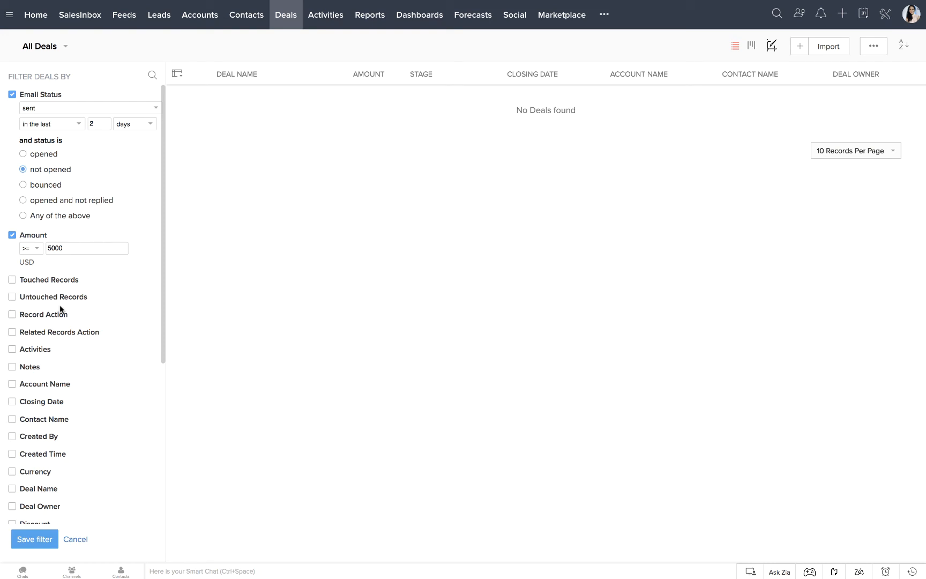
Remove the Amount and Email Status filters and filter the deals by overdue activities instead.
left_click(12, 235)
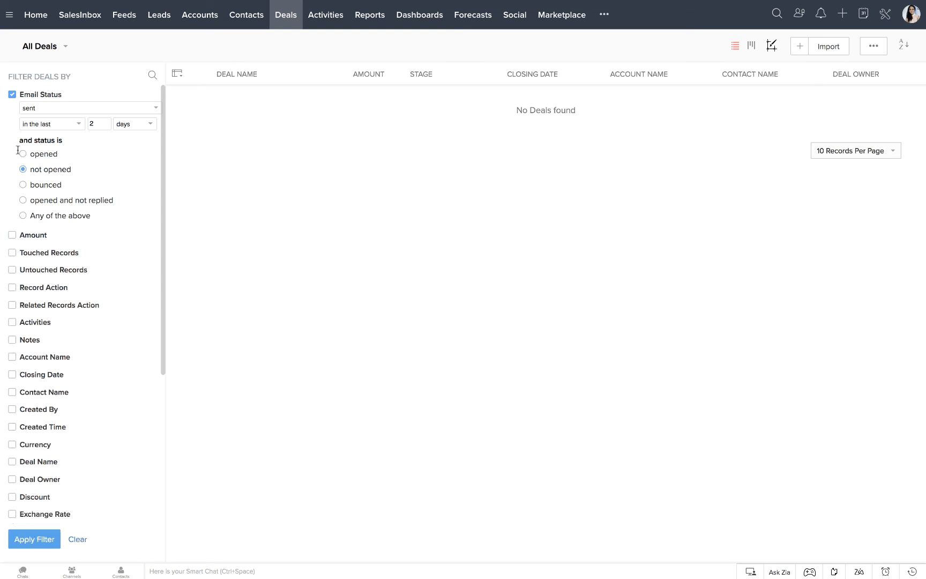
left_click(13, 94)
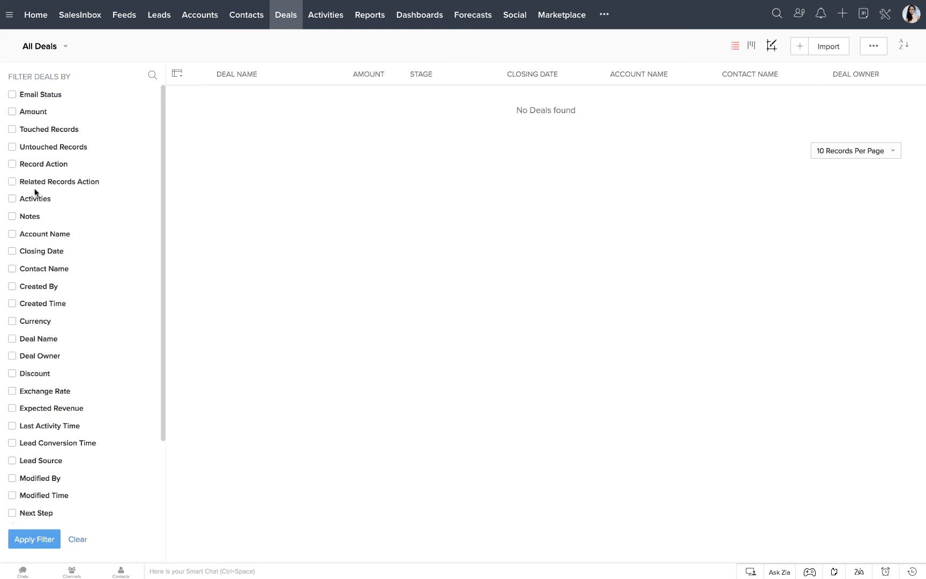
left_click(12, 198)
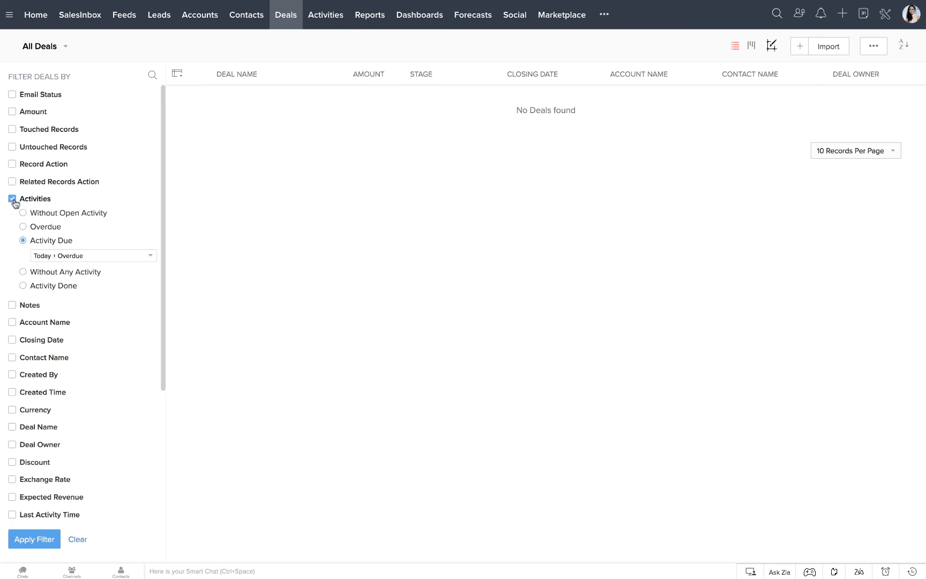
left_click(22, 226)
left_click(46, 540)
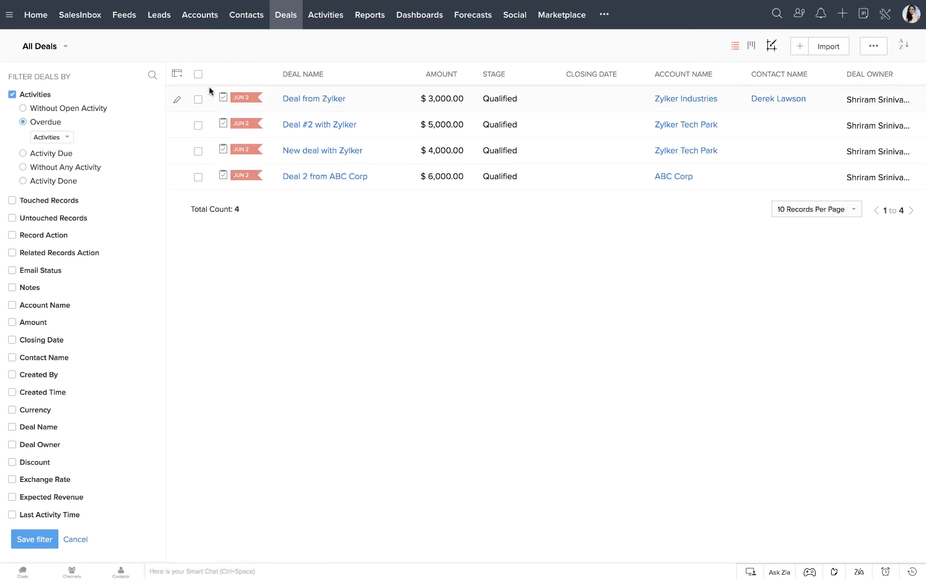
Select all the filtered deals and add the new tag "Pending for long" to them.
left_click(198, 74)
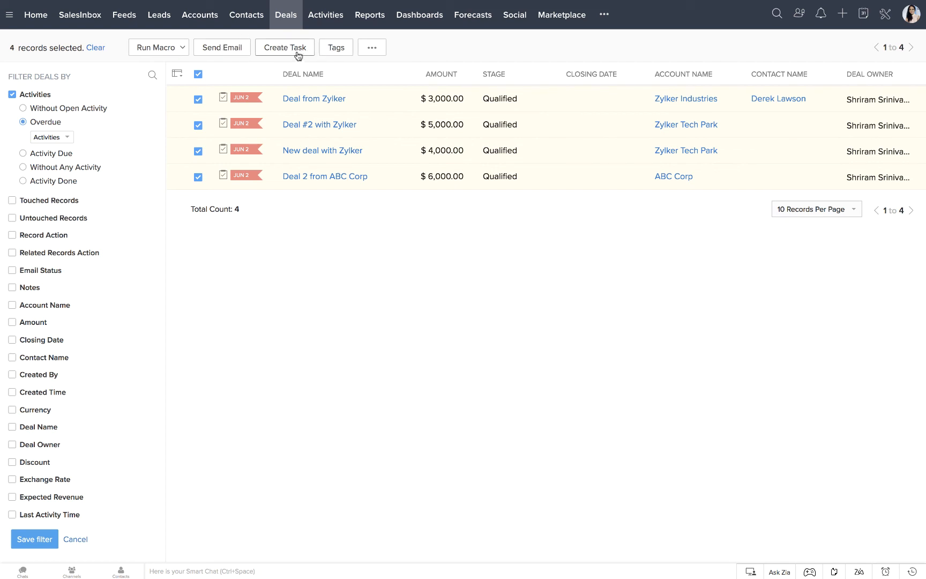
left_click(335, 53)
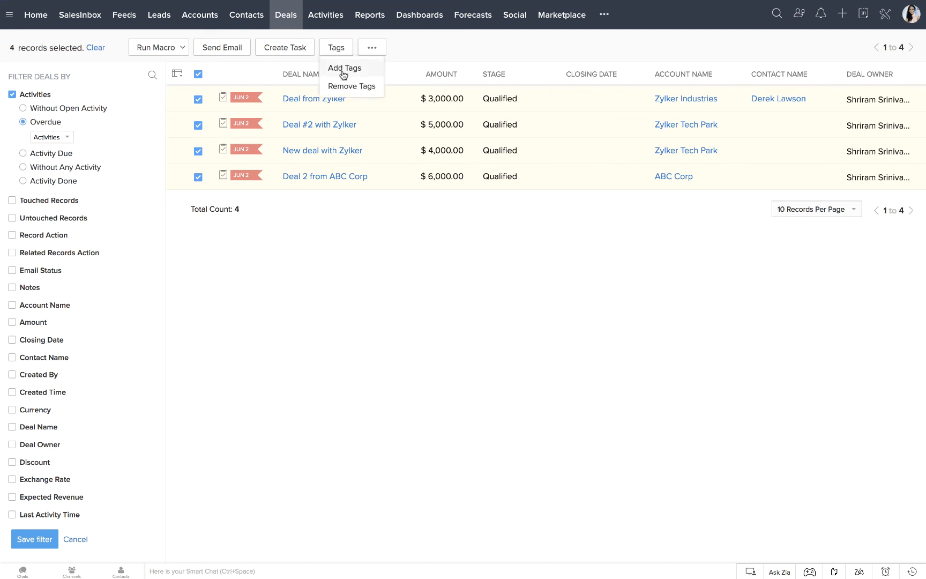
left_click(344, 69)
type("Pending")
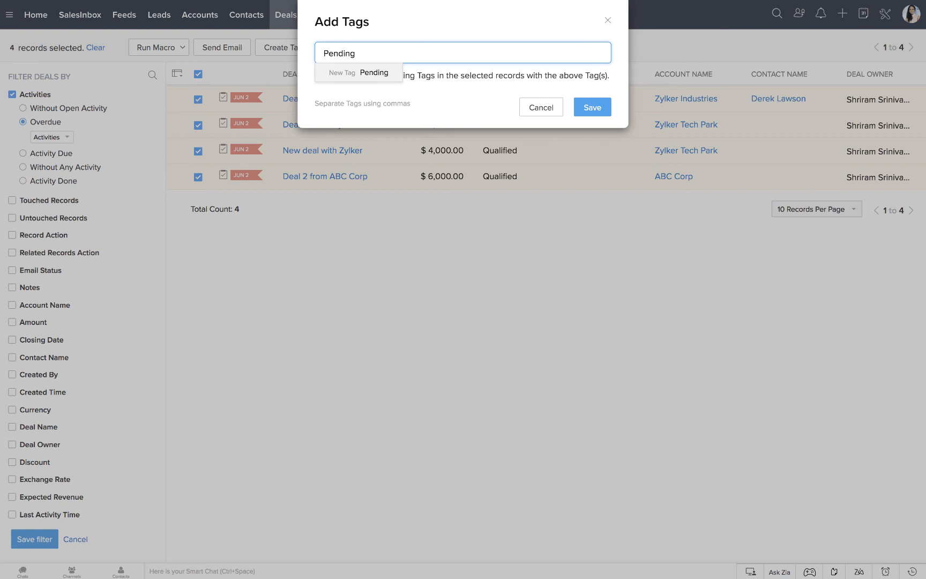
type("for lin")
key("BackSpace")
key("BackSpace")
type("ong")
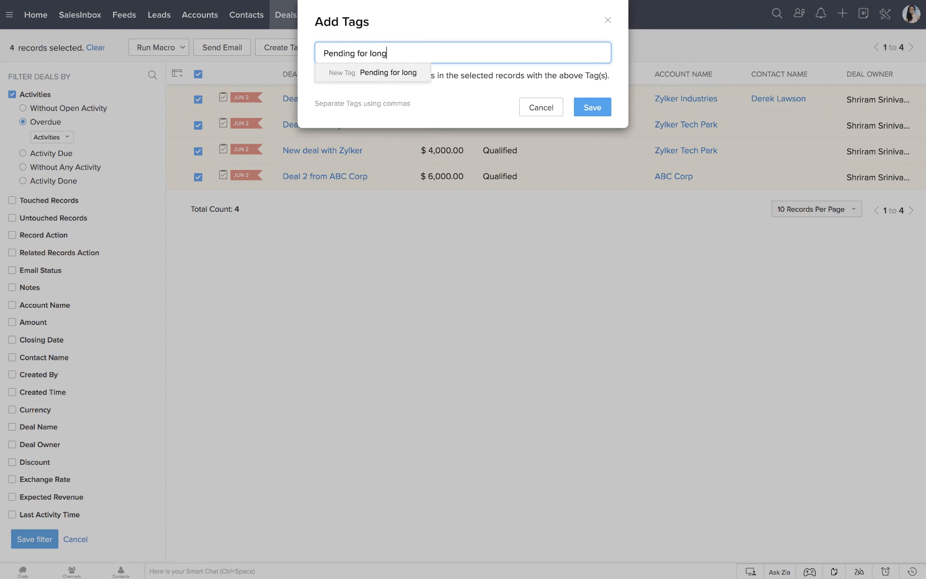
key("Return")
left_click(600, 106)
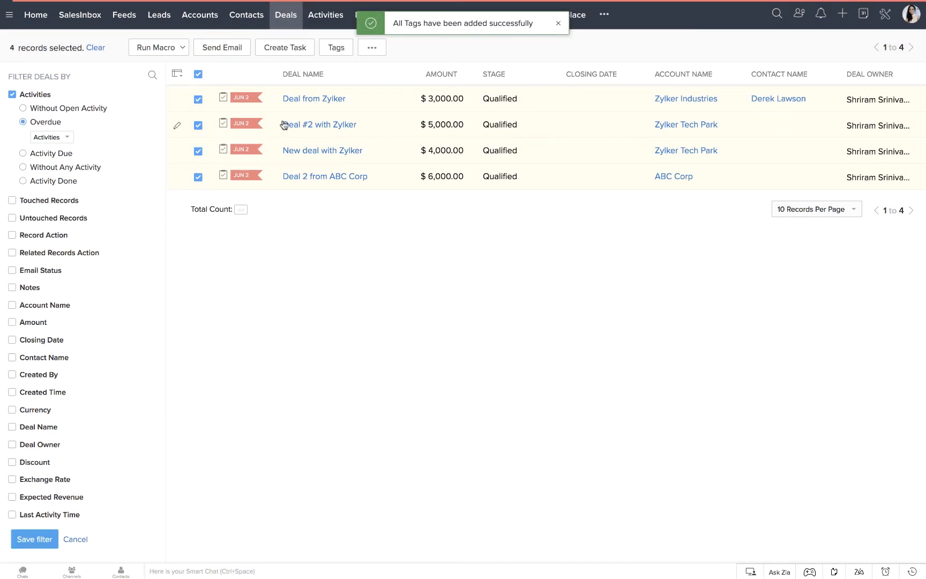
Reselect all the overdue deals and review the additional bulk actions available for them.
left_click(198, 75)
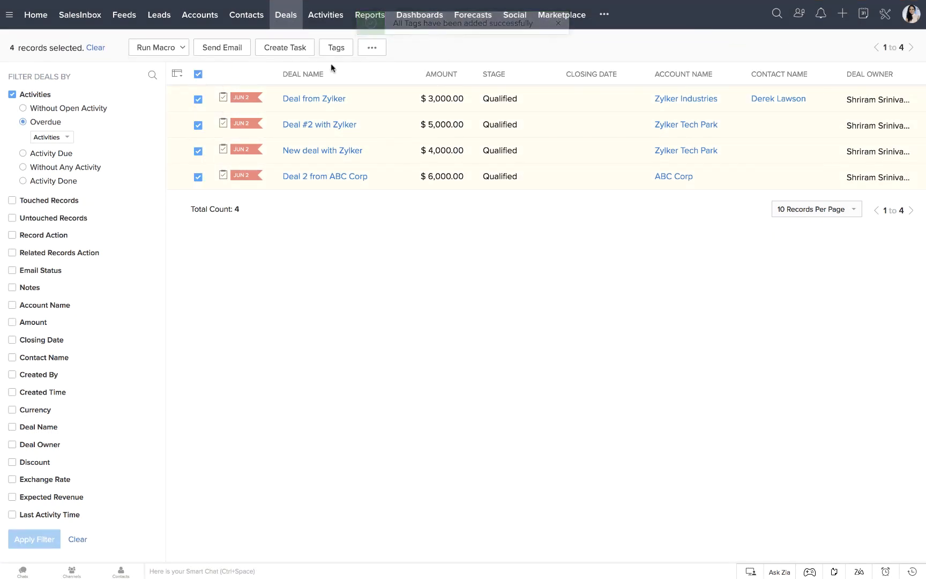
left_click(371, 47)
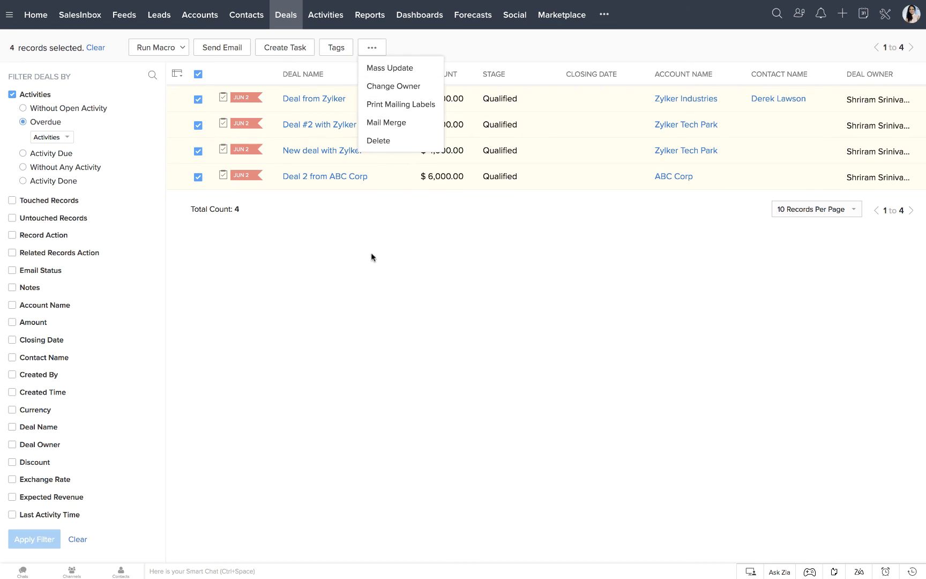
left_click(384, 262)
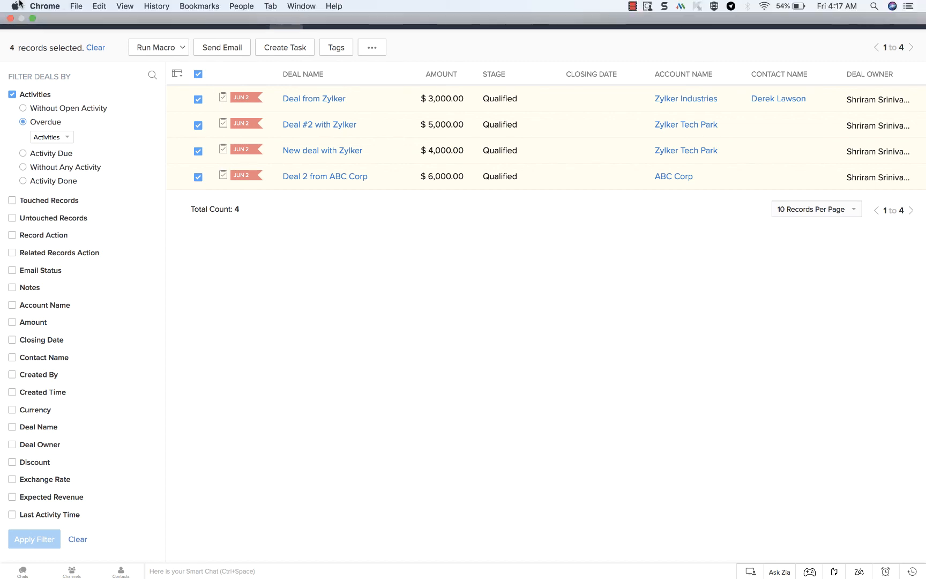
Filter the Leads module for records untouched by User & System in the last 2 weeks.
left_click(154, 20)
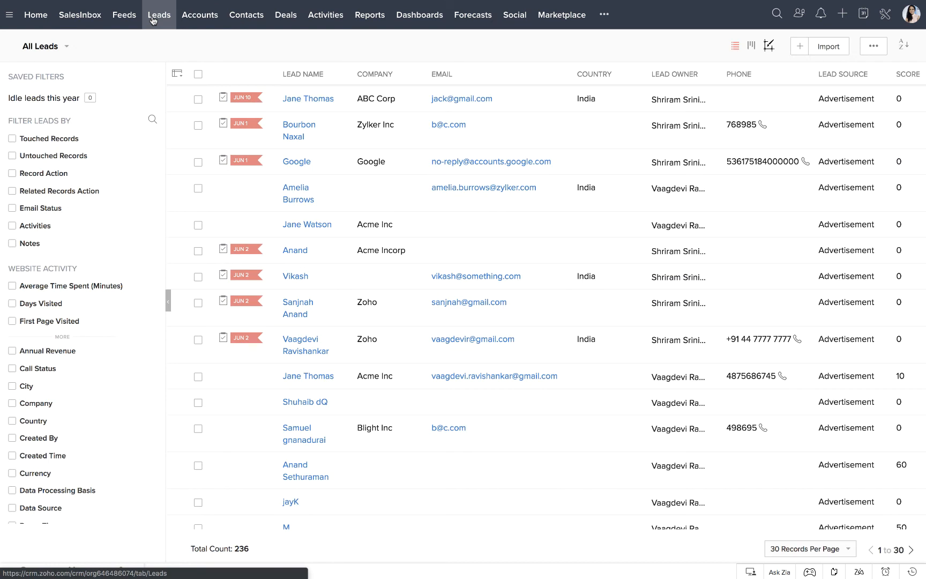
left_click(13, 156)
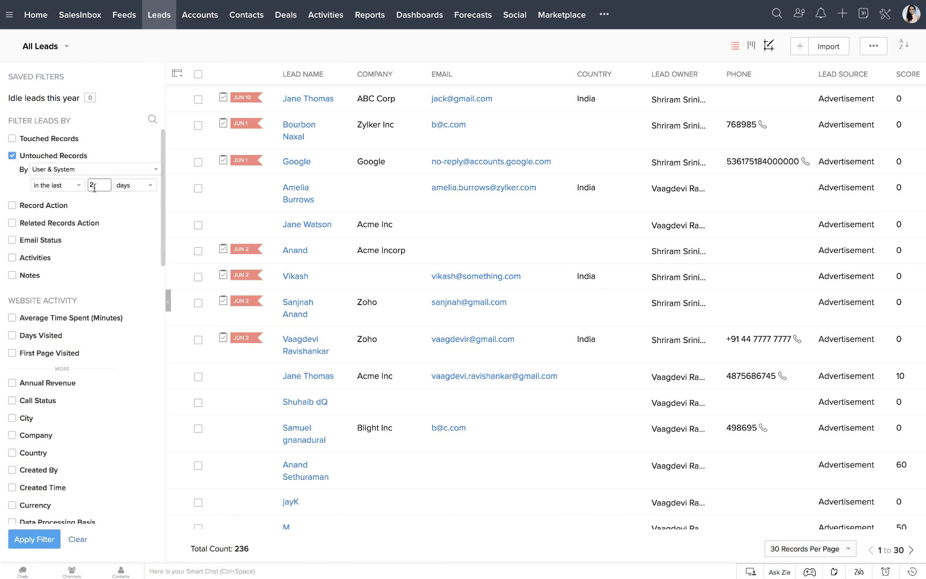
left_click(123, 192)
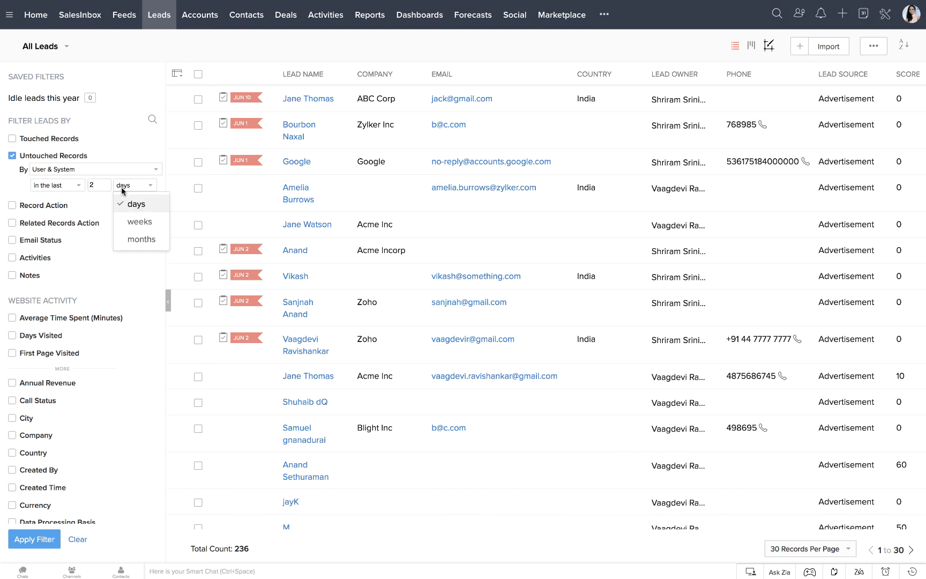
left_click(135, 220)
left_click(32, 546)
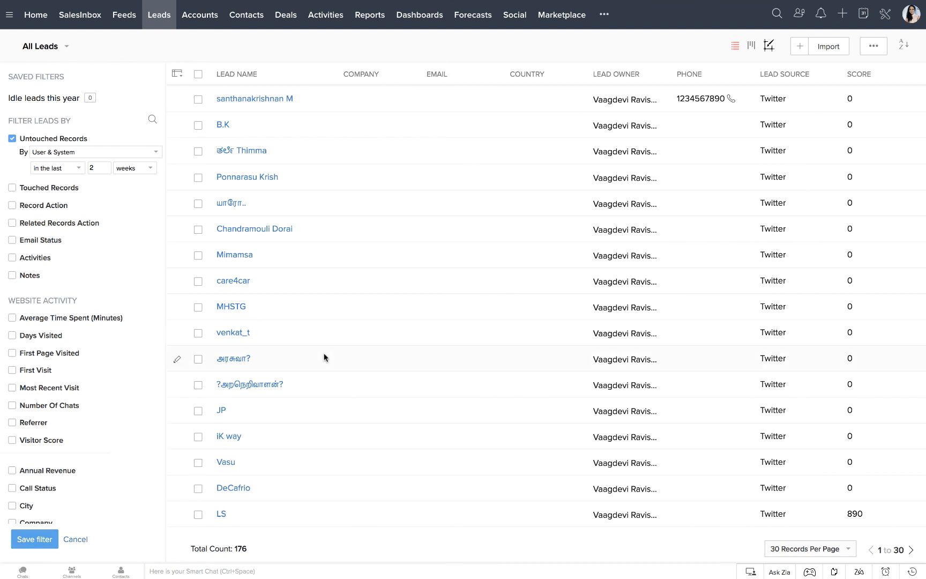
Look through the untouched leads and their total count, select all leads on the page, and review the additional bulk actions.
scroll(324, 357, "down", 6)
scroll(324, 358, "up", 6)
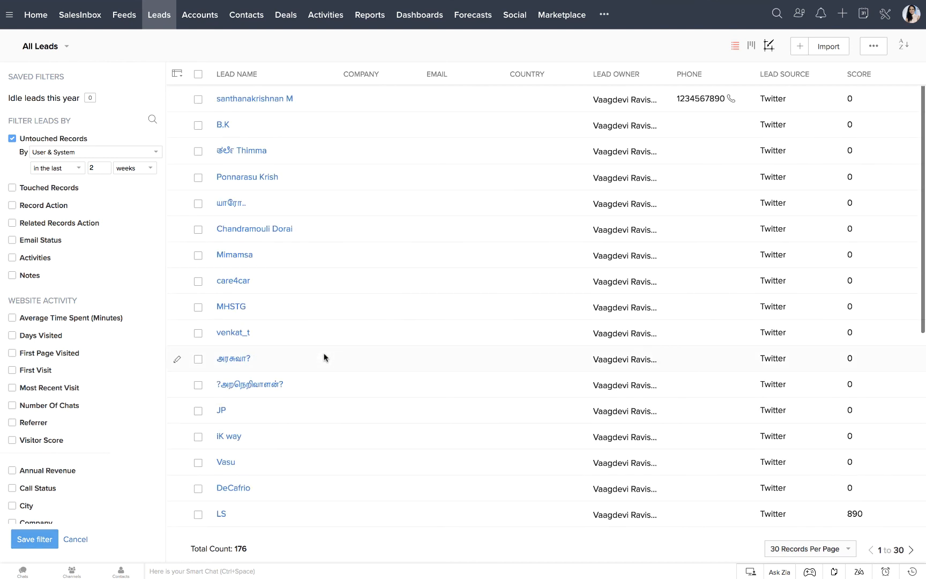
double_click(241, 548)
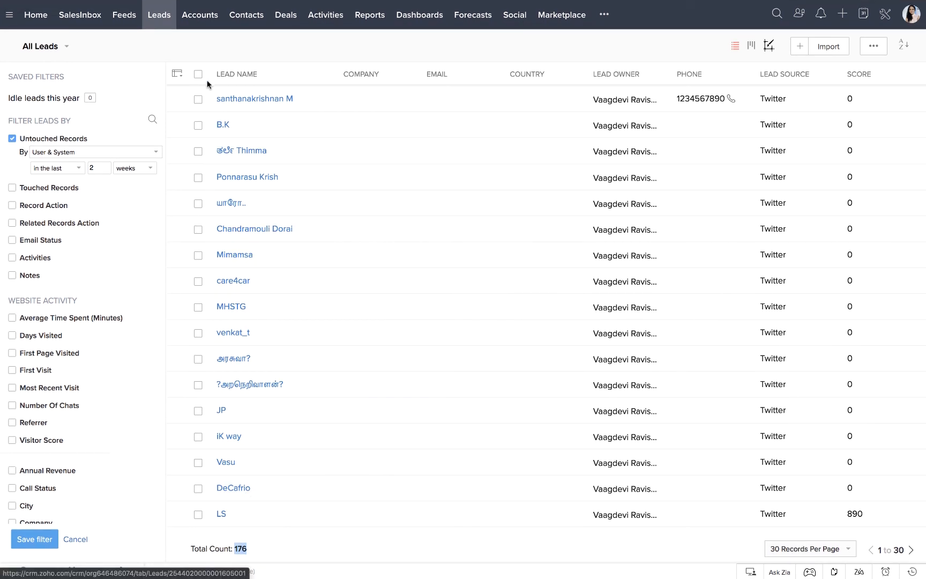
left_click(198, 75)
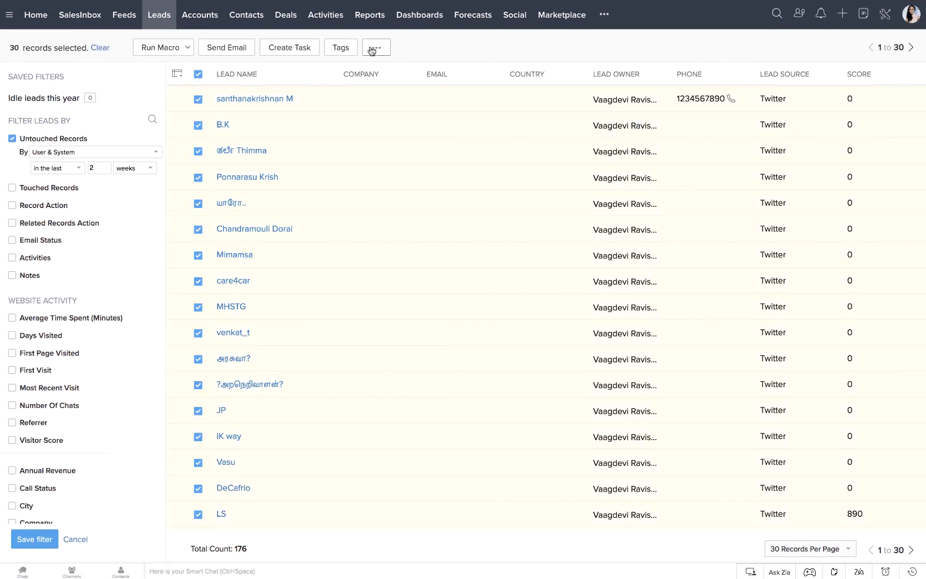
left_click(374, 48)
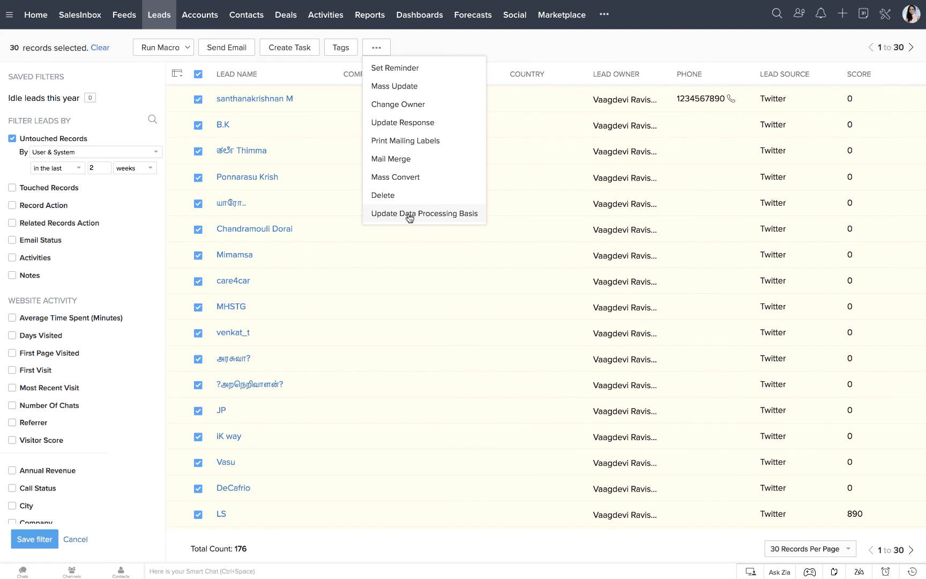
left_click(436, 47)
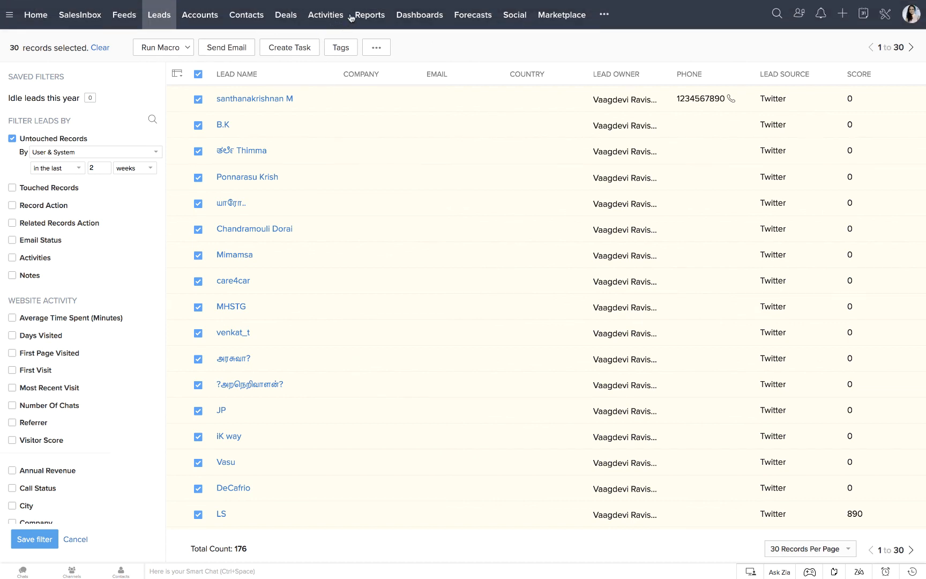
Return to the Deals module and look through the fields available for filtering deals.
left_click(284, 16)
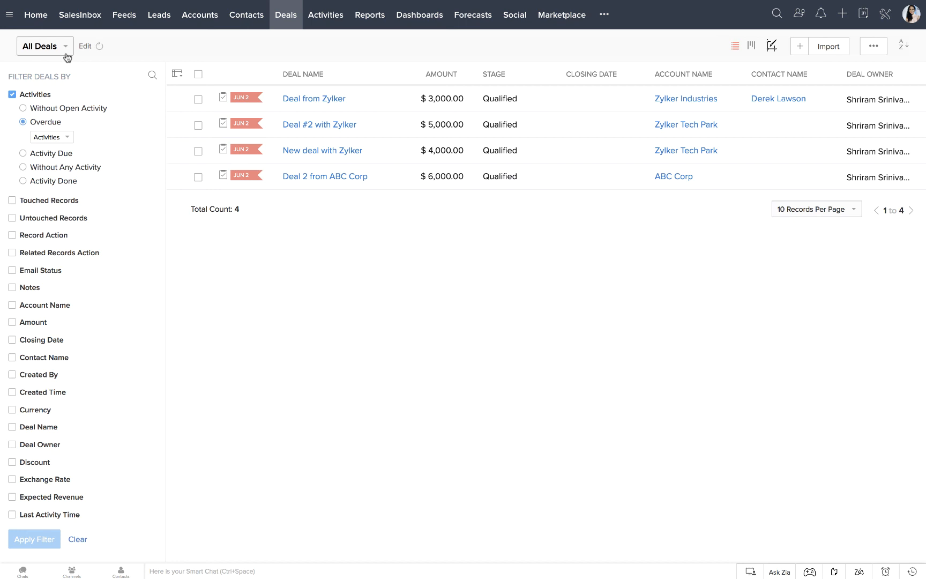
scroll(55, 376, "down", 5)
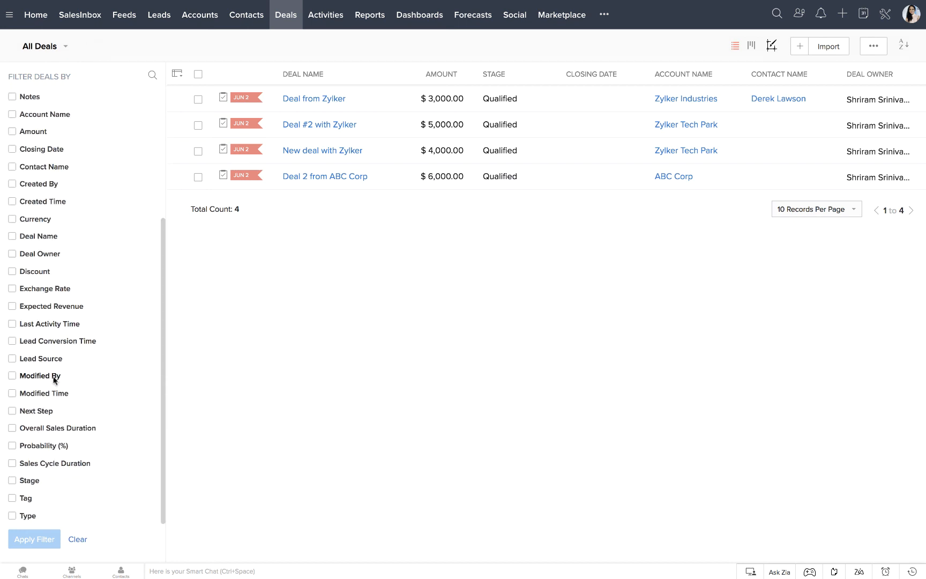
scroll(53, 381, "up", 5)
scroll(53, 381, "up", 1)
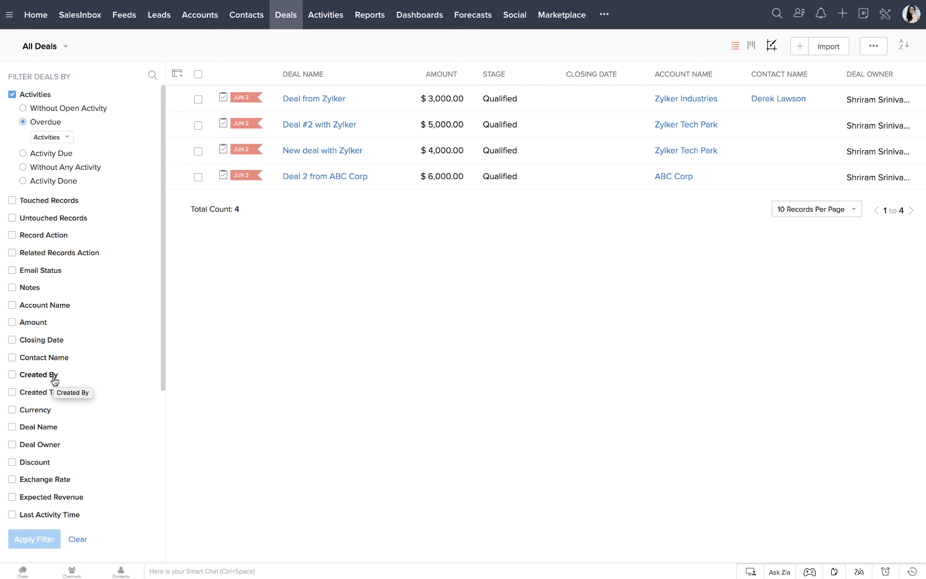
scroll(54, 381, "down", 3)
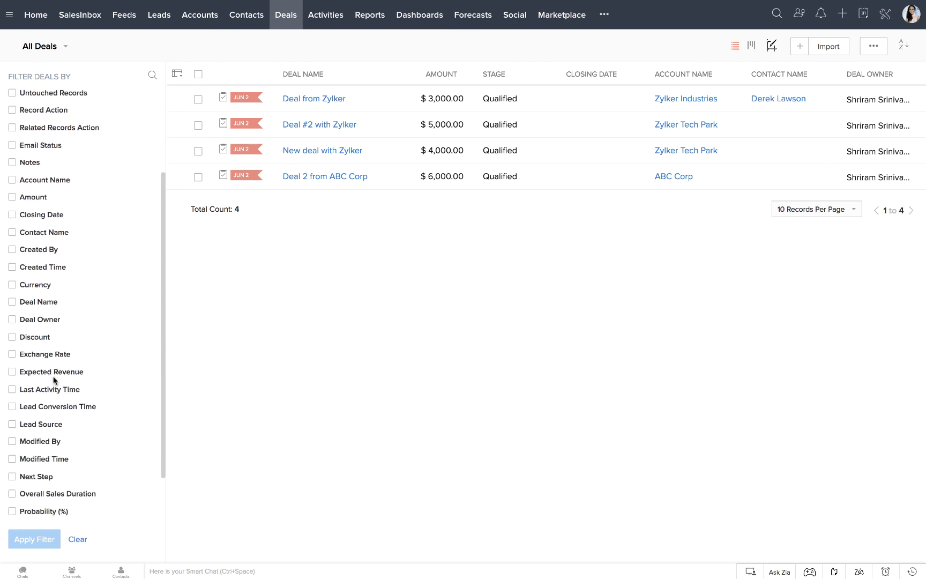